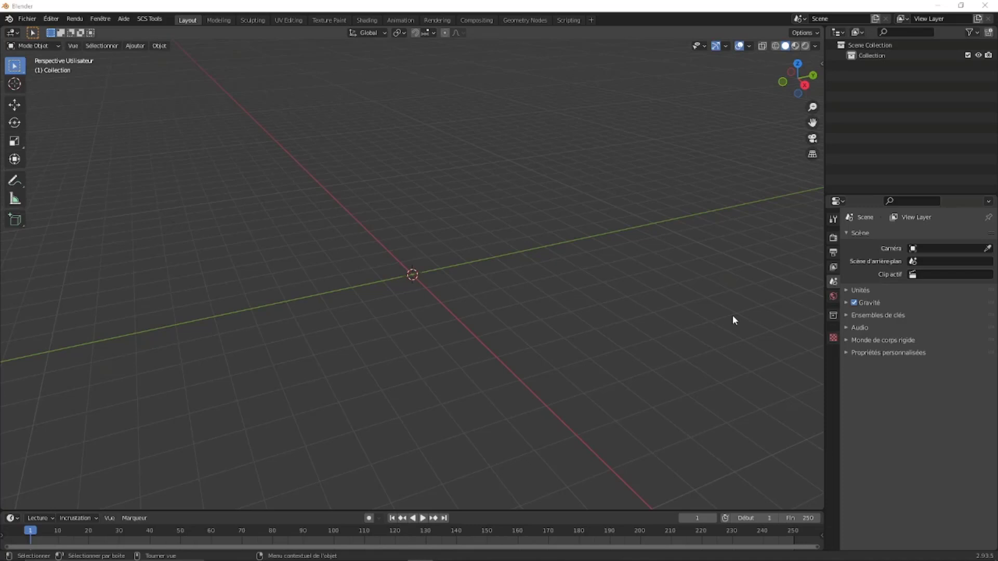
# Point the SCS Project Base Path in SCS Global Settings to the euro 6 folder.
pyautogui.click(834, 220)
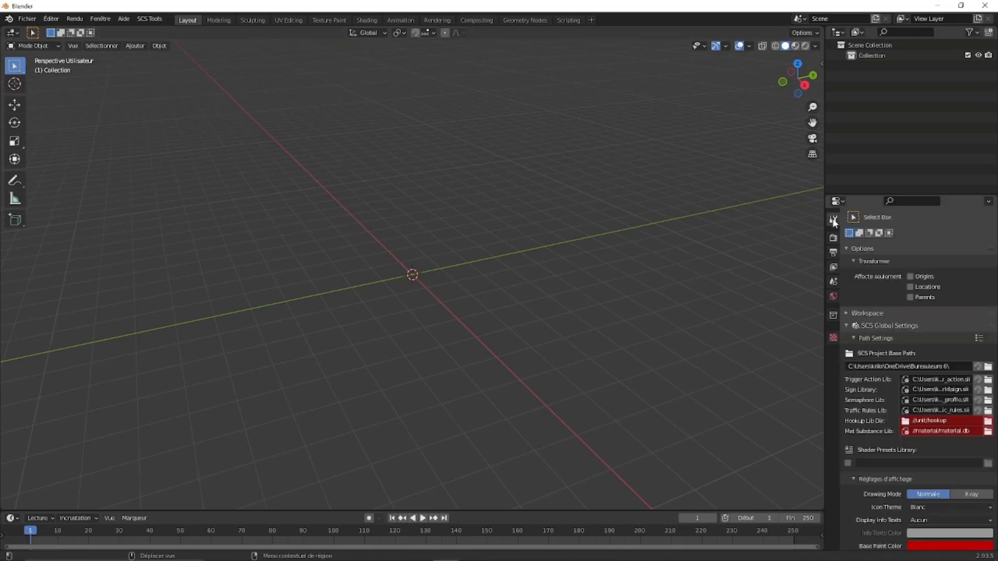
pyautogui.click(988, 366)
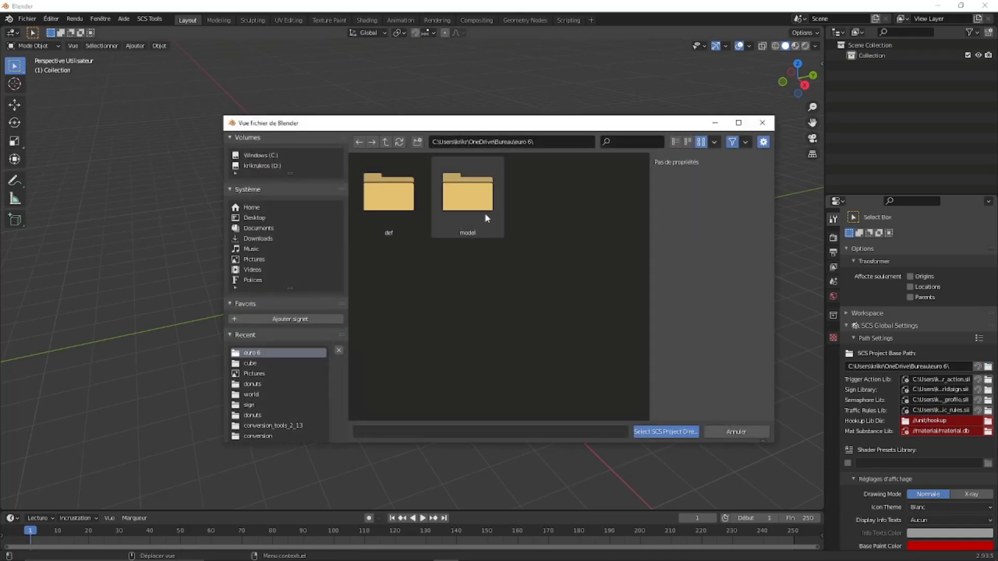
pyautogui.click(658, 432)
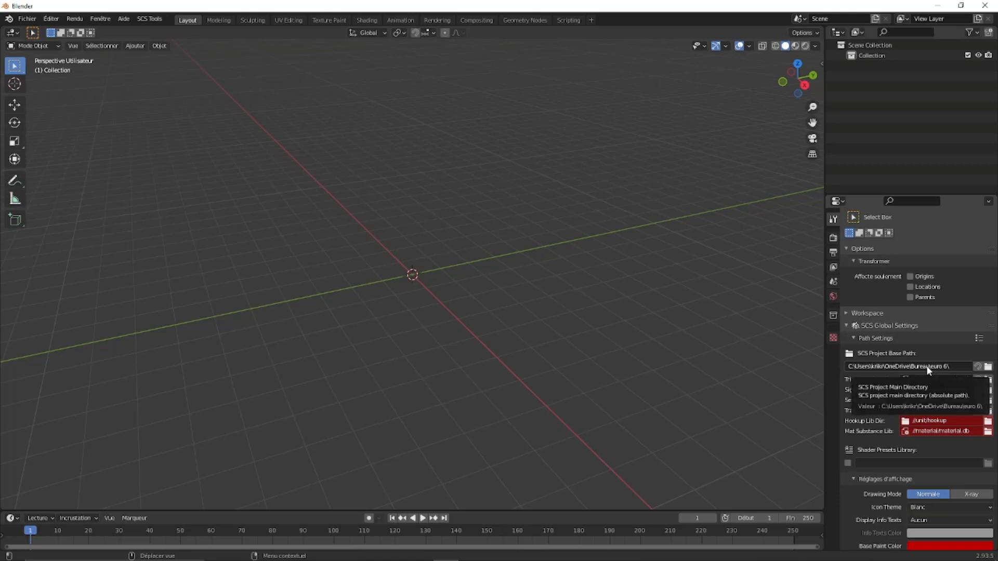
# Add a Cube mesh at the scene origin from Ajouter > Mesh.
pyautogui.click(134, 47)
pyautogui.moveTo(145, 73)
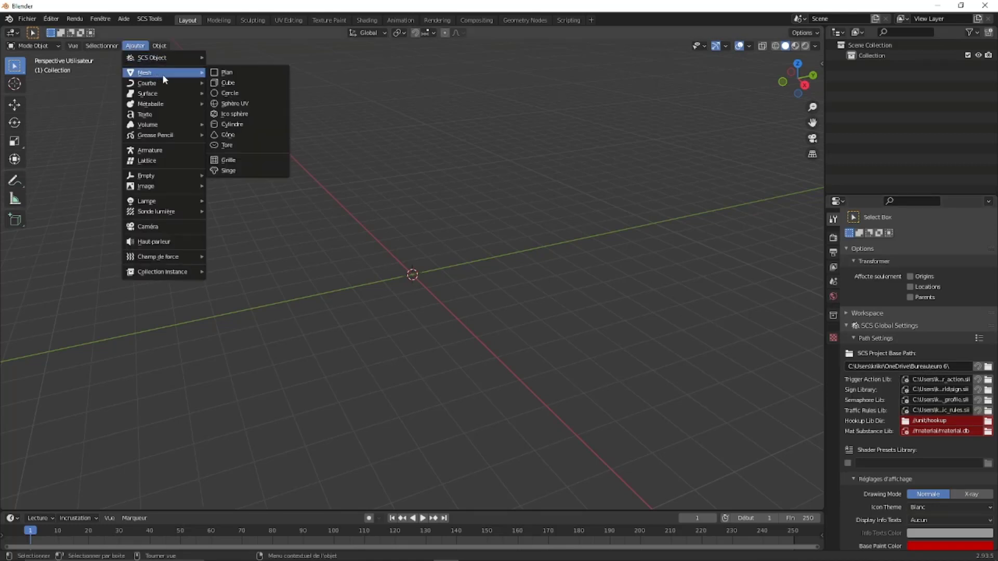
pyautogui.click(243, 84)
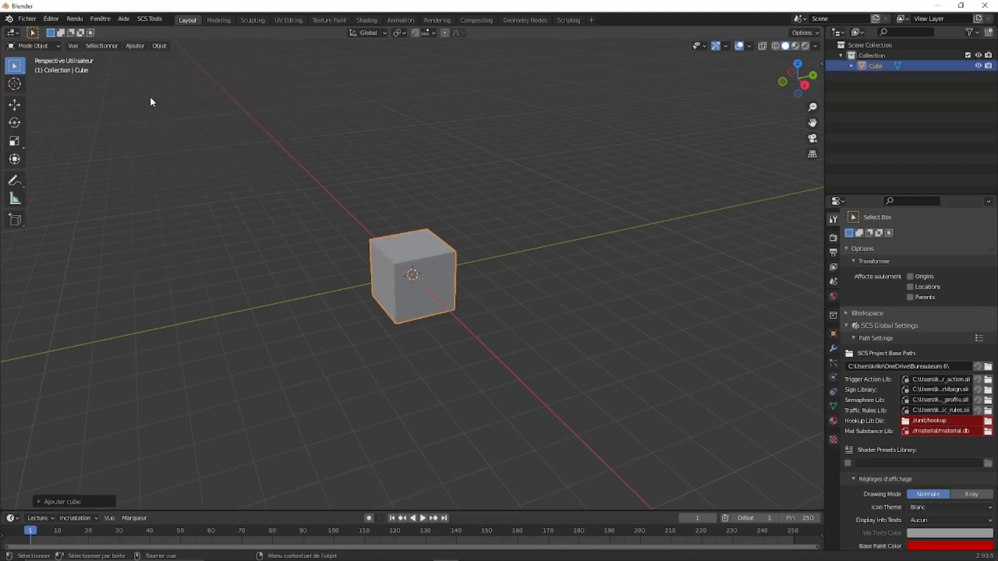
pyautogui.click(134, 46)
pyautogui.moveTo(153, 58)
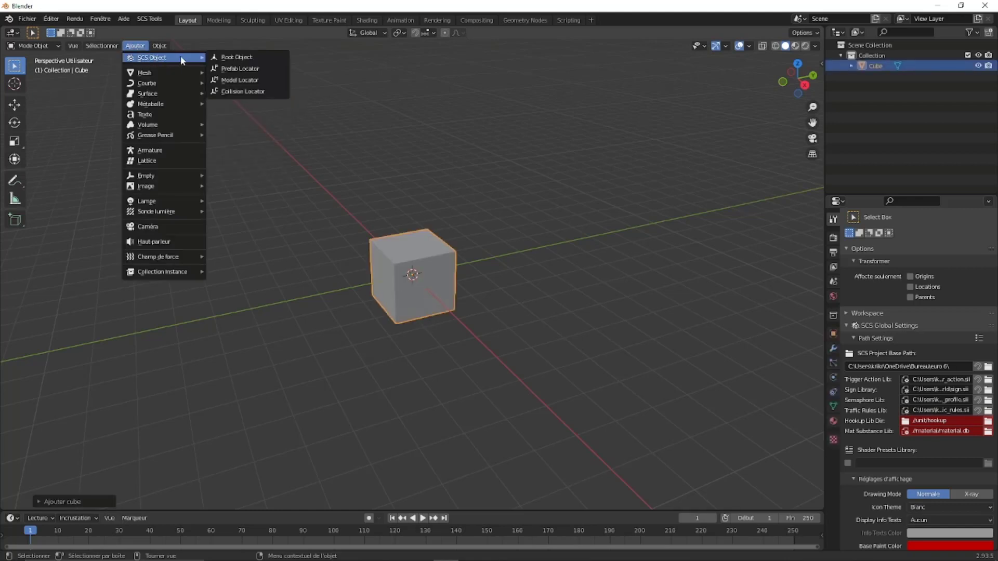
# Add an SCS root object renamed 'cube', then select the Cube mesh beneath it.
pyautogui.click(235, 59)
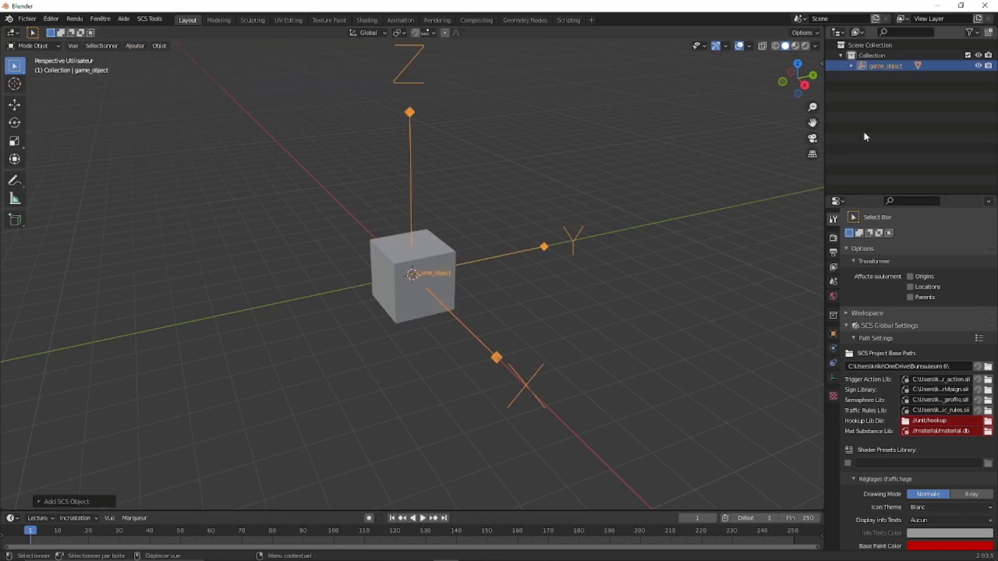
pyautogui.doubleClick(884, 66)
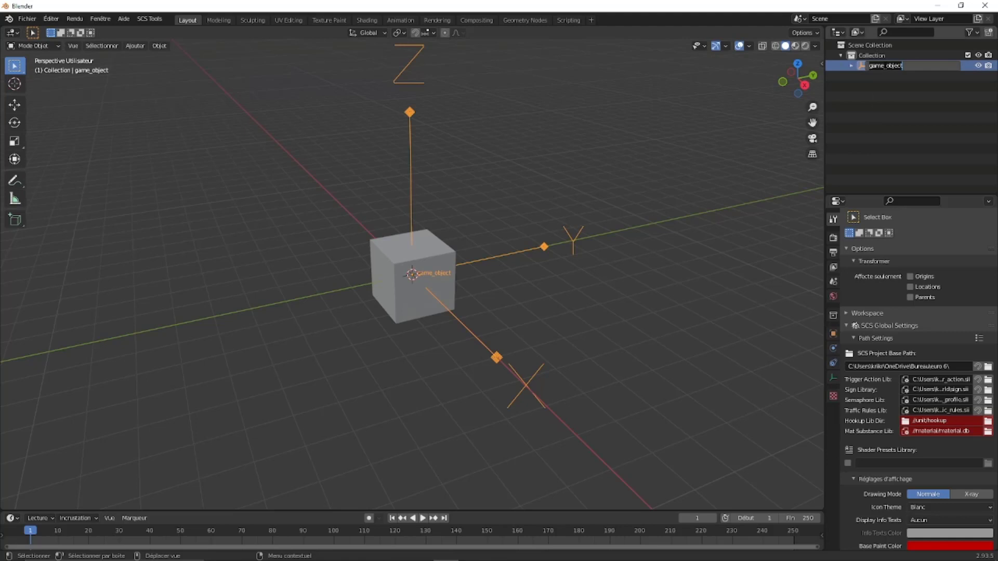
pyautogui.press('BackSpace')
pyautogui.write('cu')
pyautogui.write('be')
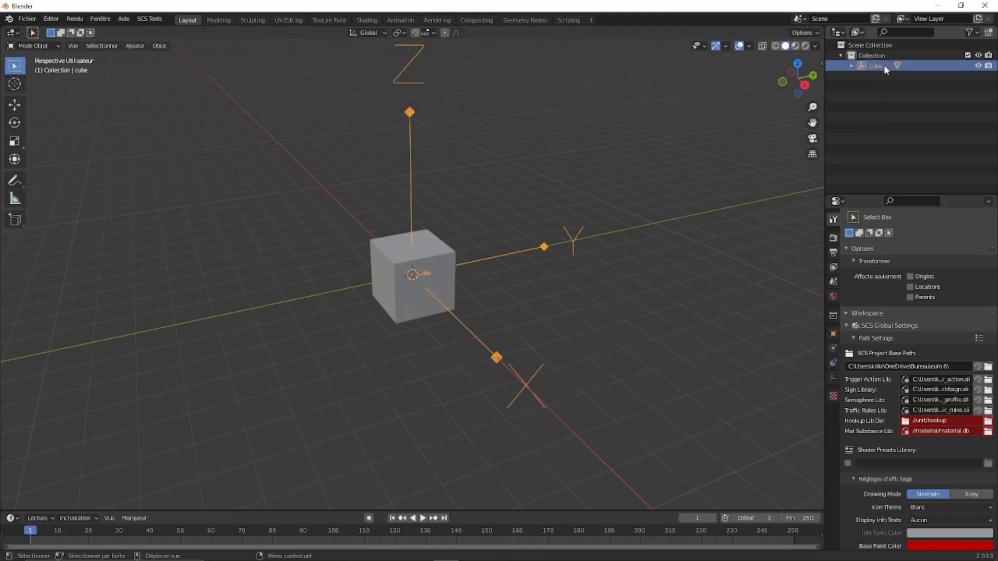
pyautogui.press('Return')
pyautogui.click(851, 66)
pyautogui.click(885, 76)
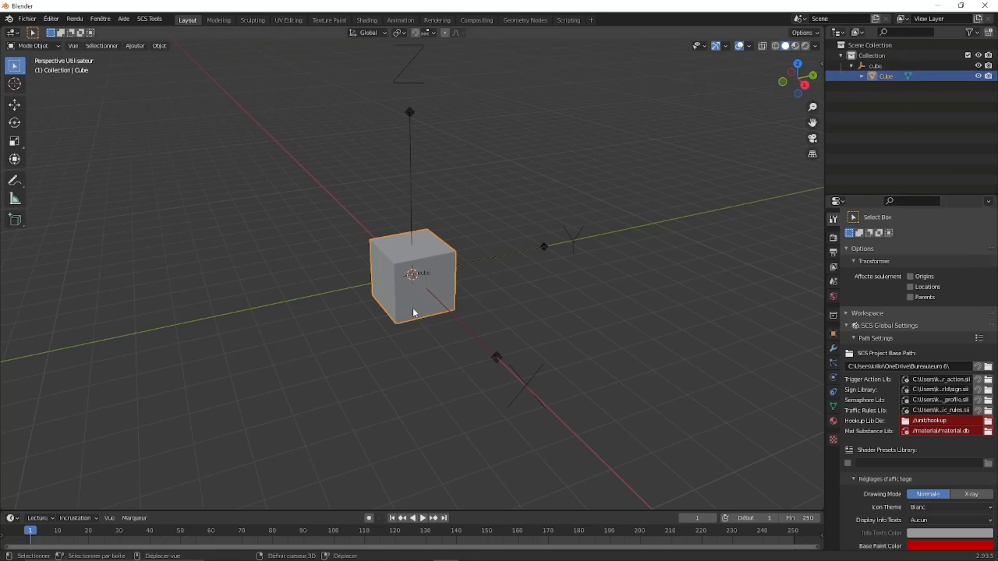
# Make two in-place duplicates of the Cube mesh.
pyautogui.hotkey('shift', 'd')
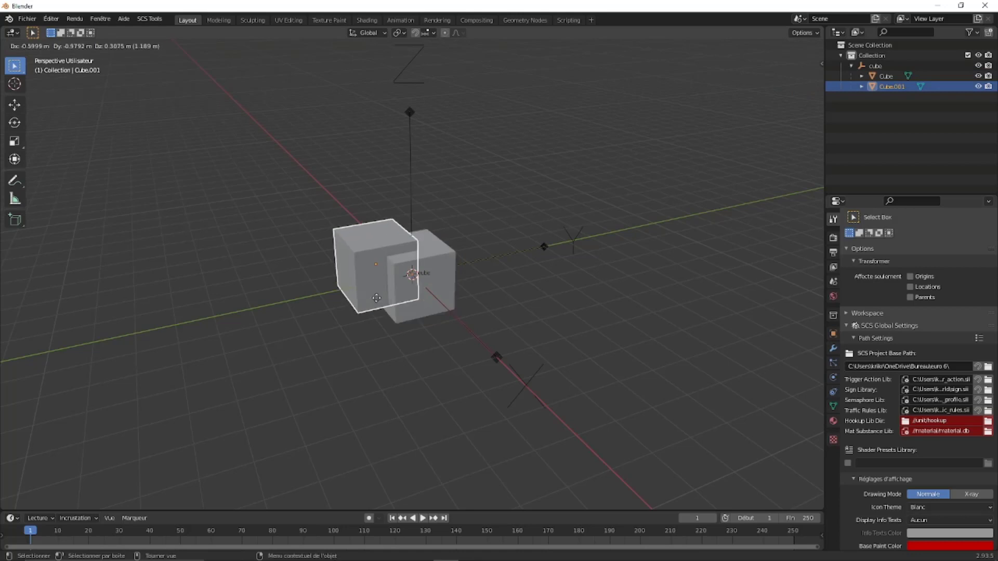
pyautogui.rightClick(451, 309)
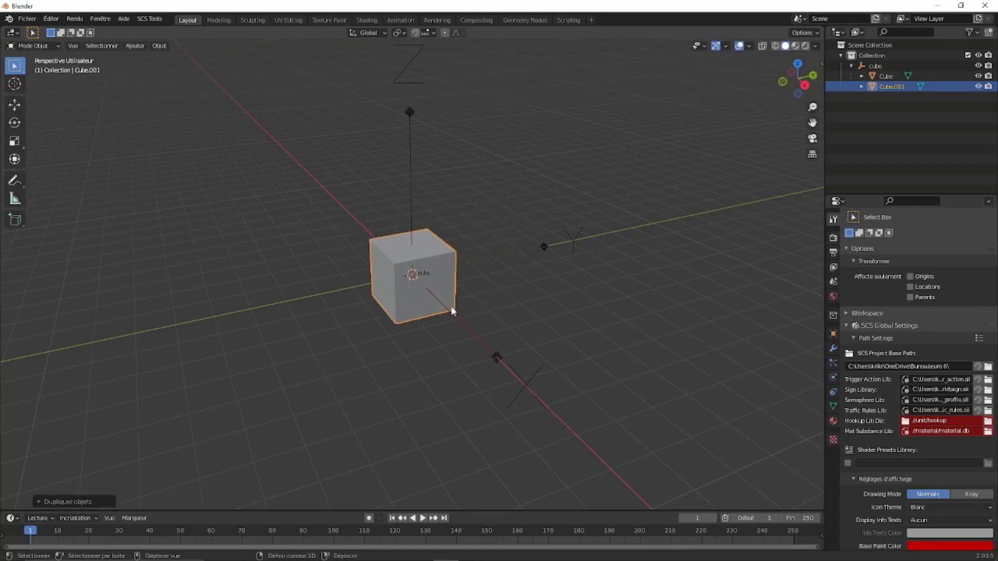
pyautogui.hotkey('shift', 'd')
pyautogui.rightClick(451, 308)
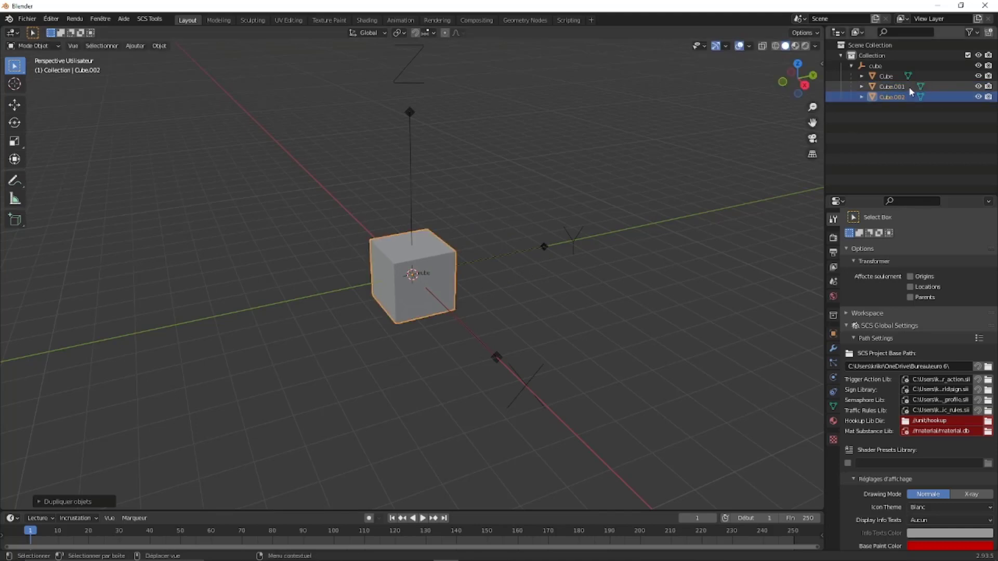
# Rename Cube.001 to 'Cubecoll'.
pyautogui.doubleClick(908, 87)
pyautogui.click(913, 86)
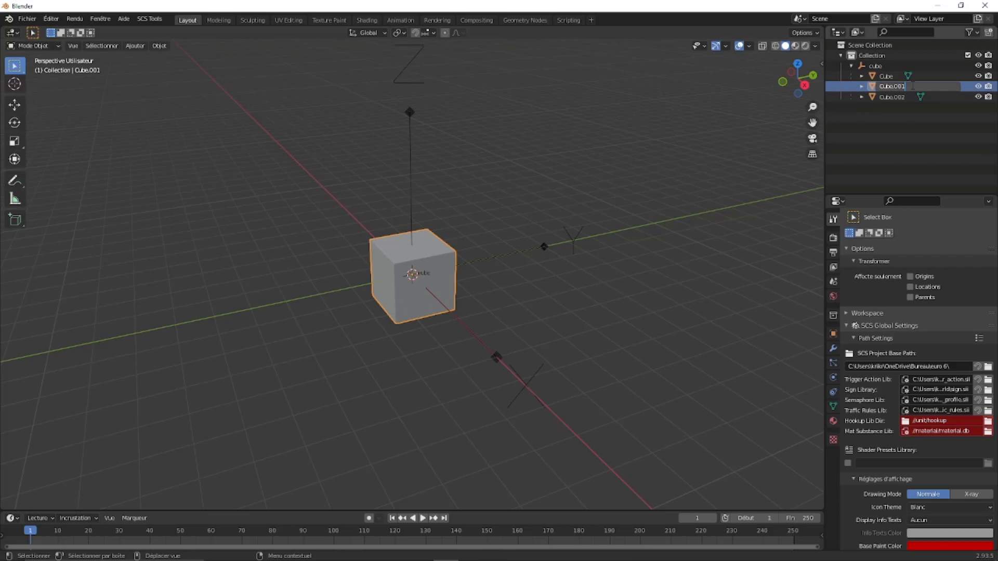
pyautogui.press('BackSpace')
pyautogui.press('BackSpace')
pyautogui.press('BackSpace')
pyautogui.press('BackSpace')
pyautogui.write('co')
pyautogui.write('ll')
pyautogui.press('Return')
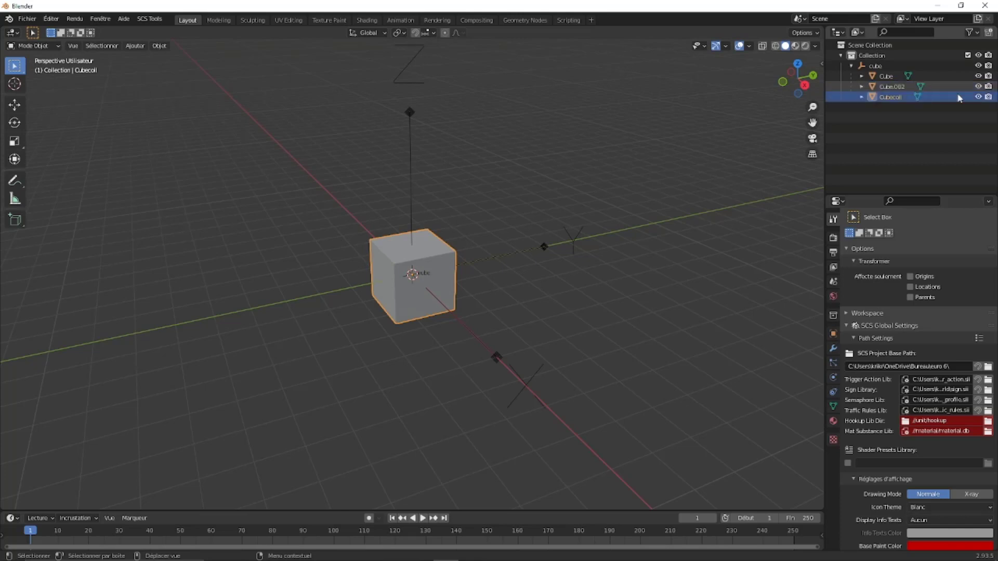
# Rename Cube.002 to 'Cubeshadow', hide both copies, and reselect Cube.
pyautogui.doubleClick(911, 87)
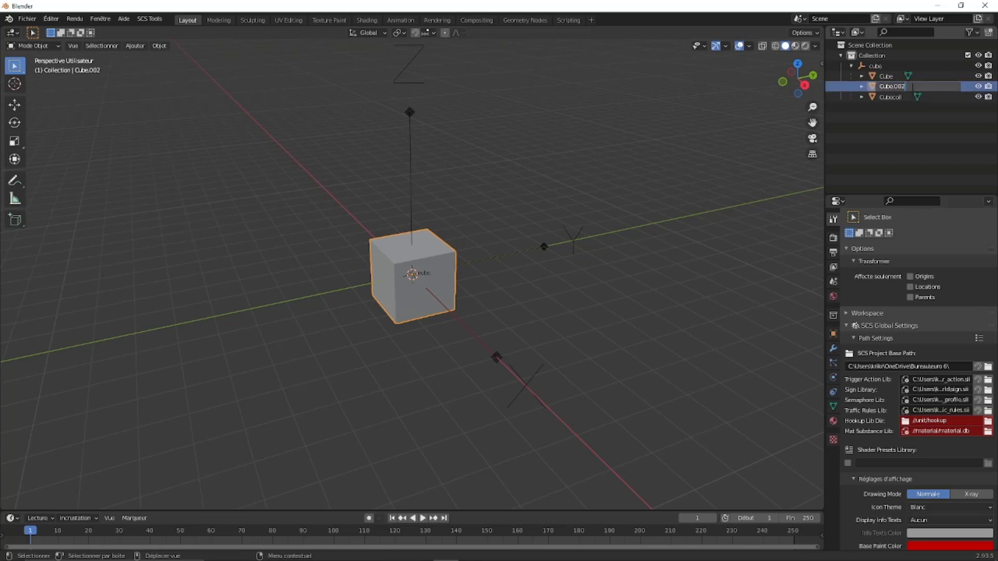
pyautogui.press('BackSpace')
pyautogui.press('BackSpace')
pyautogui.press('BackSpace')
pyautogui.write('sha')
pyautogui.write('dow')
pyautogui.press('Return')
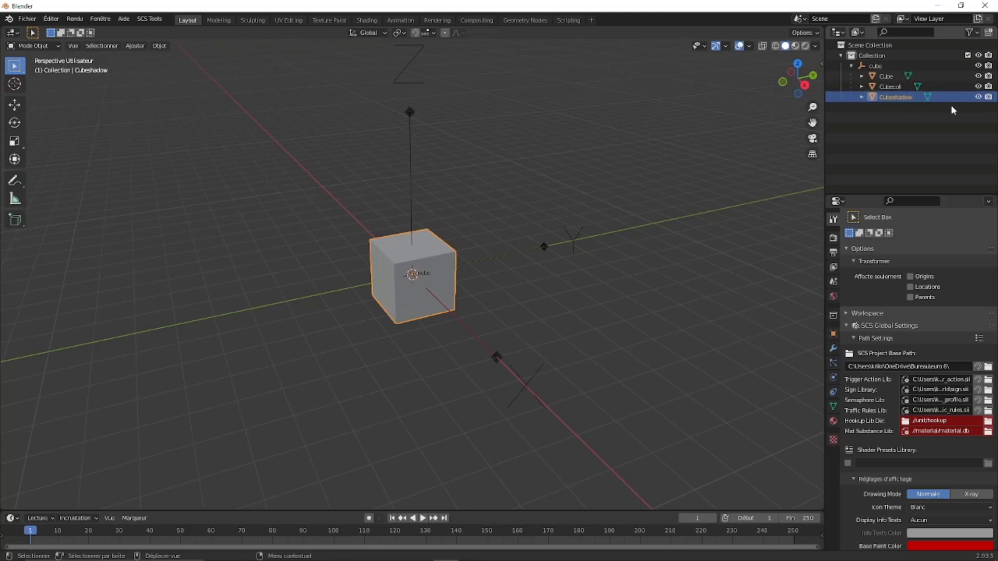
pyautogui.click(979, 97)
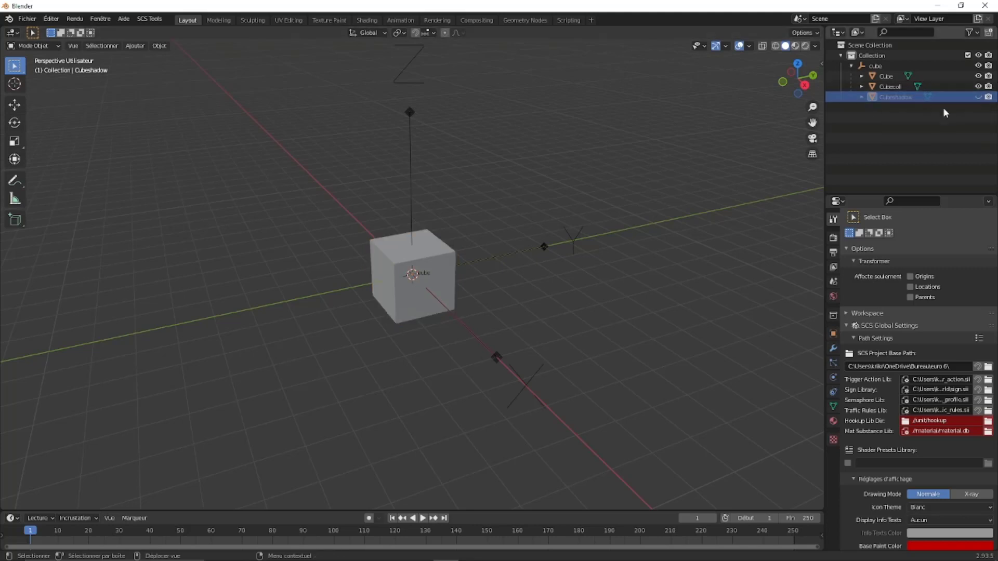
pyautogui.click(882, 76)
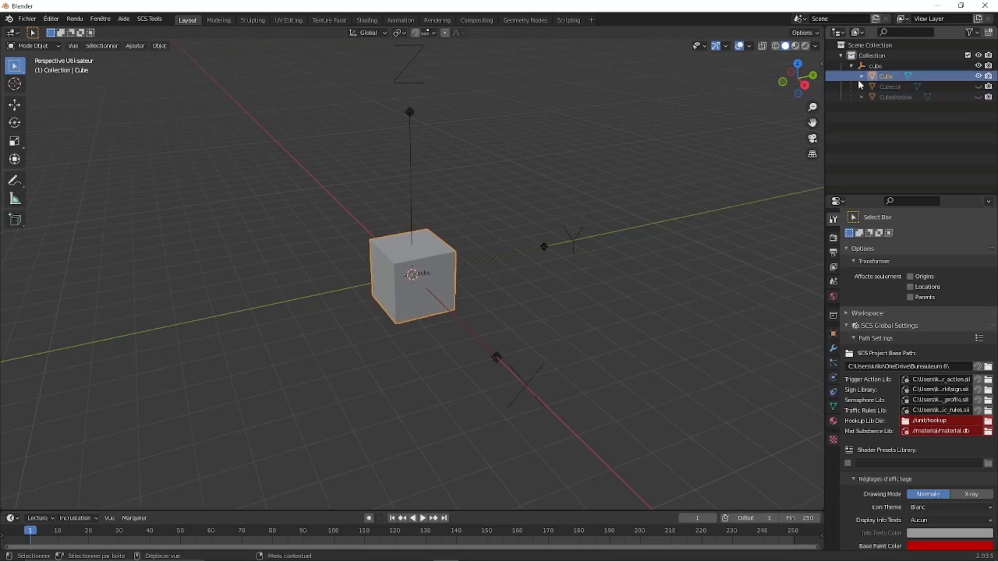
# Create a new material for Cube and accept the adapted SCS colour management.
pyautogui.click(832, 422)
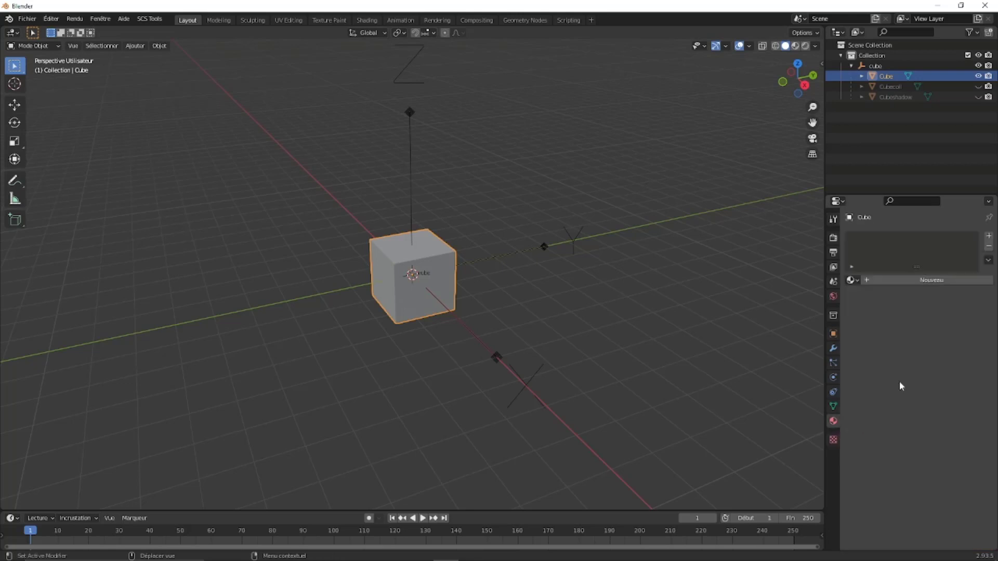
pyautogui.click(865, 281)
pyautogui.scroll(-6, 947, 478)
pyautogui.scroll(-6, 945, 482)
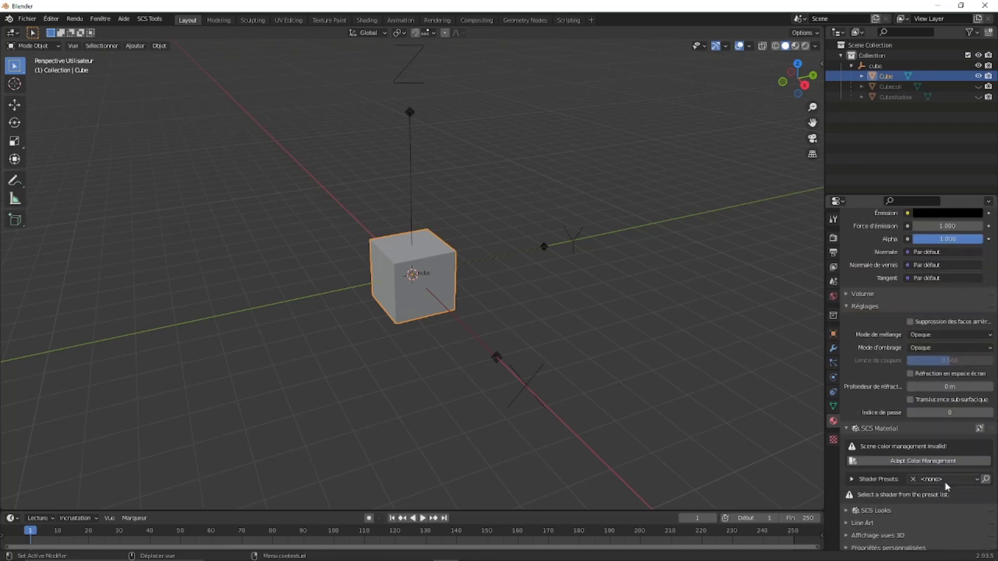
pyautogui.scroll(-4, 945, 477)
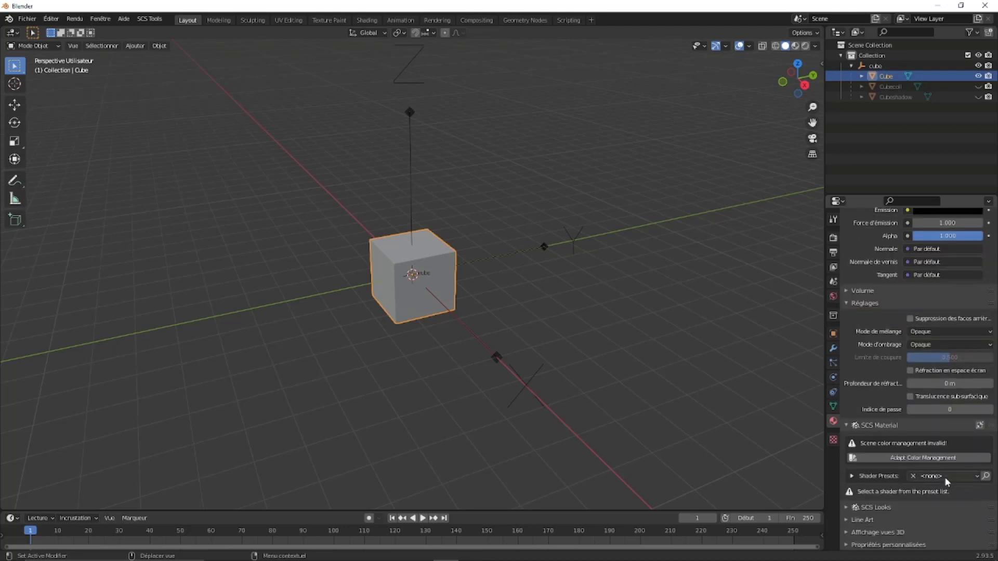
pyautogui.click(911, 463)
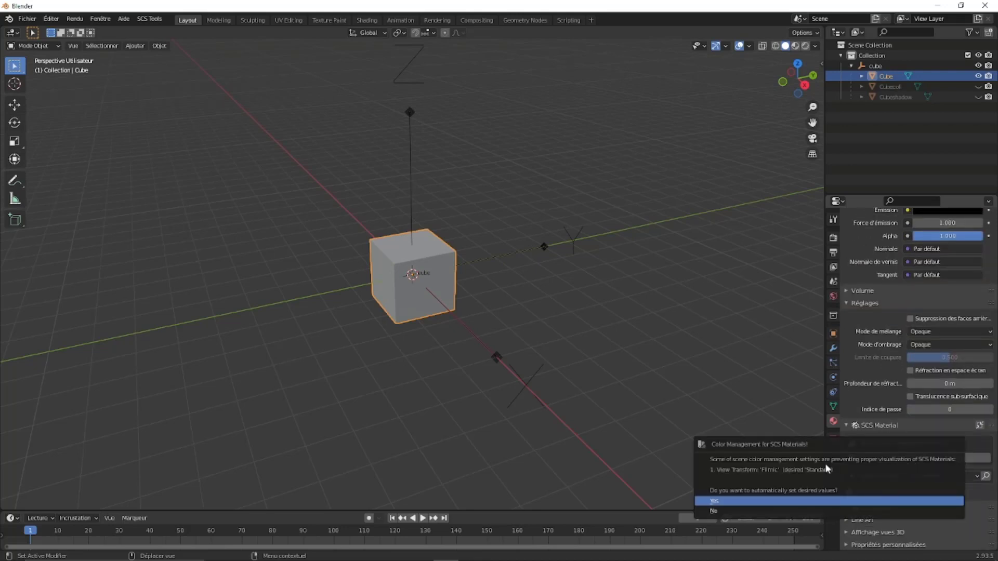
pyautogui.click(741, 504)
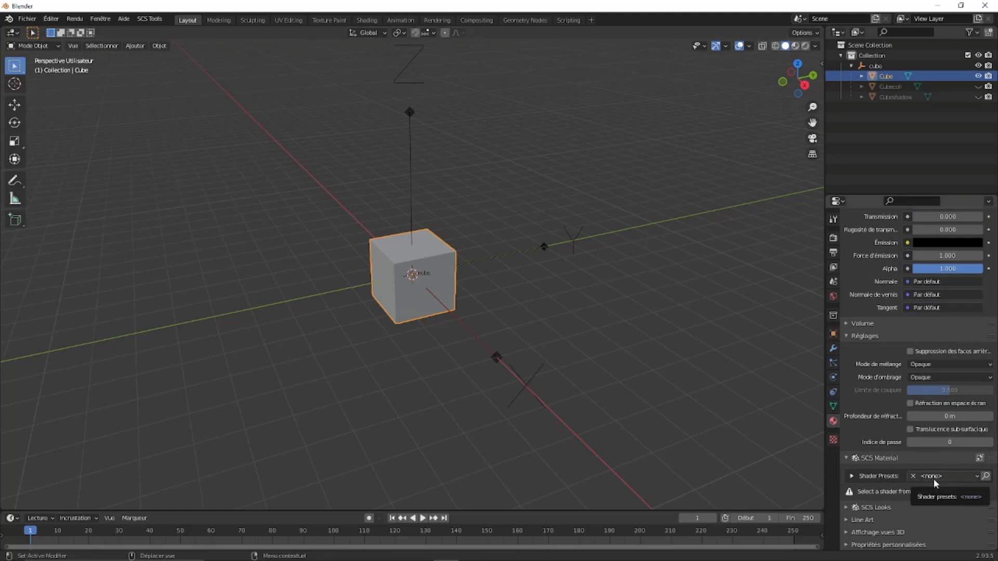
# Apply the dif shader preset, add vertex colours, and map textures to CarteUV.
pyautogui.click(933, 478)
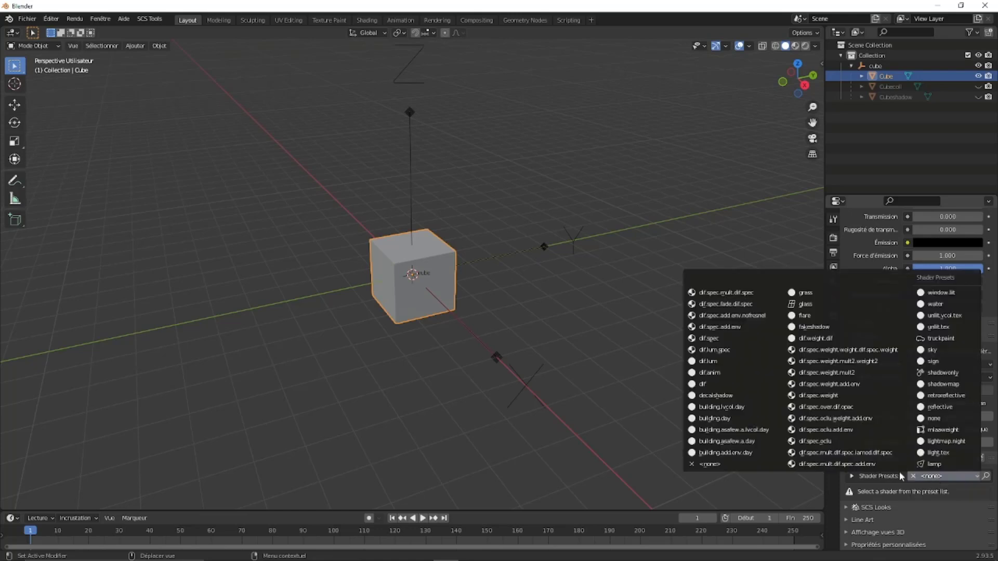
pyautogui.click(713, 385)
pyautogui.scroll(-10, 920, 442)
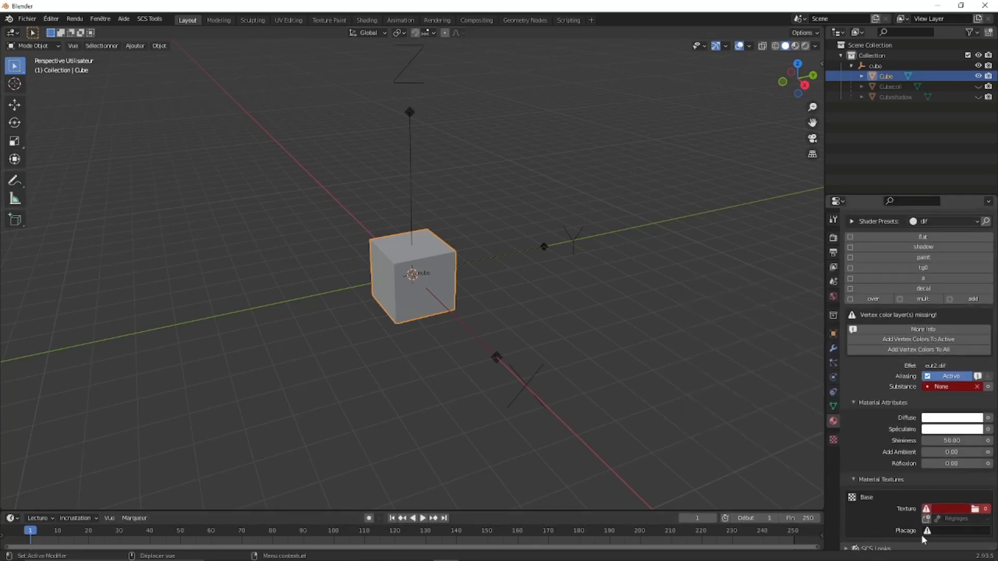
pyautogui.click(926, 340)
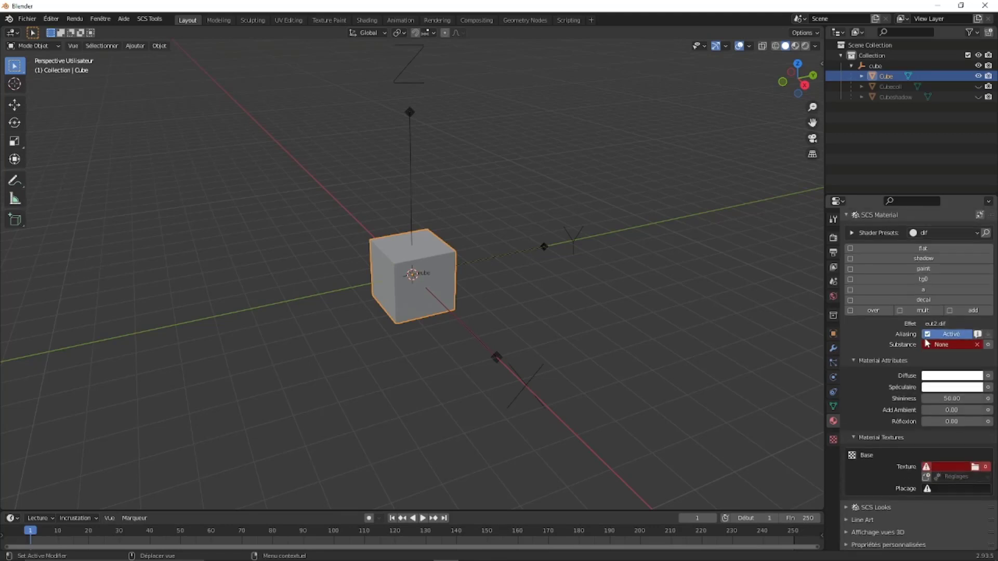
pyautogui.click(941, 489)
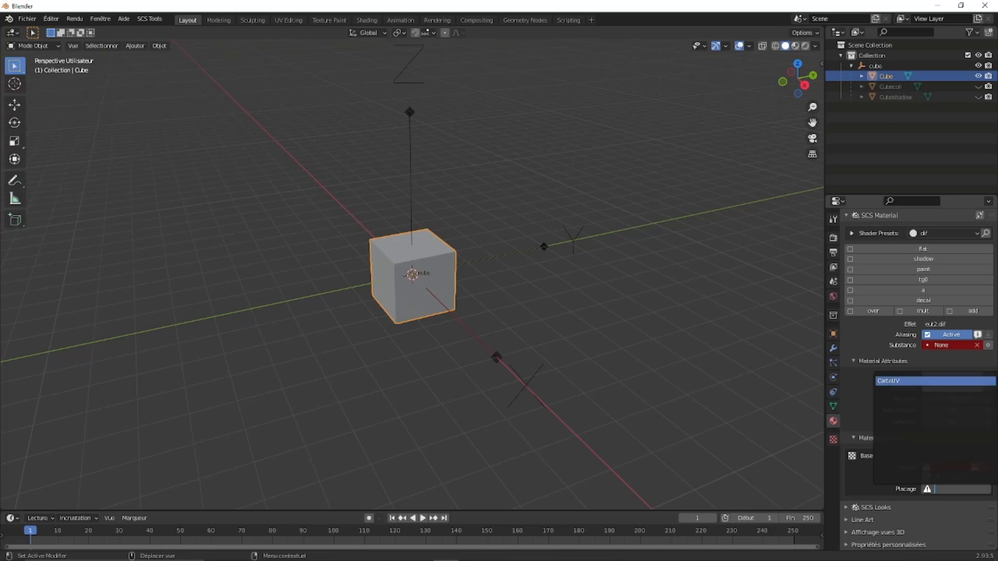
pyautogui.click(890, 384)
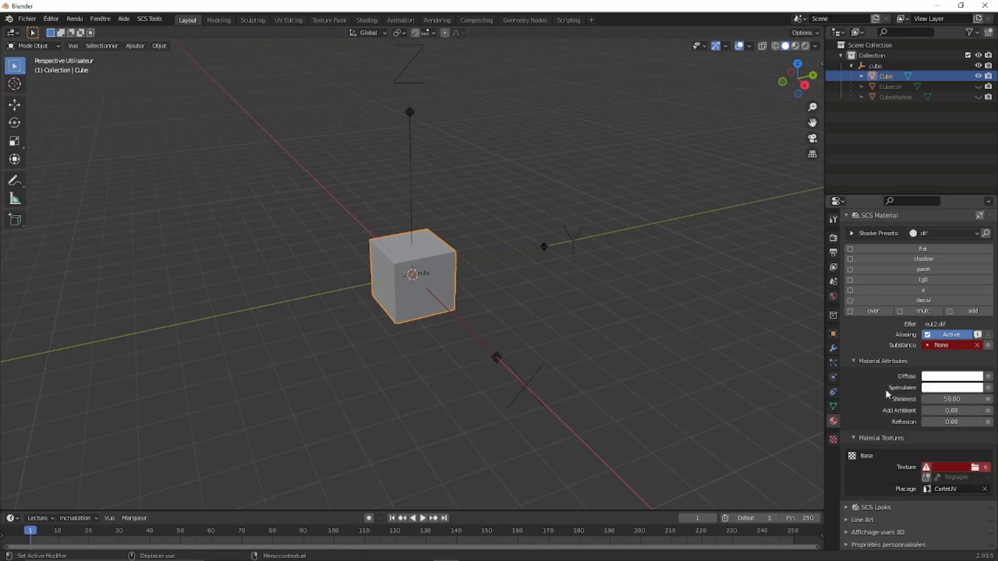
# Set the base texture to cubetest2.tga from the model/cube folder.
pyautogui.click(977, 469)
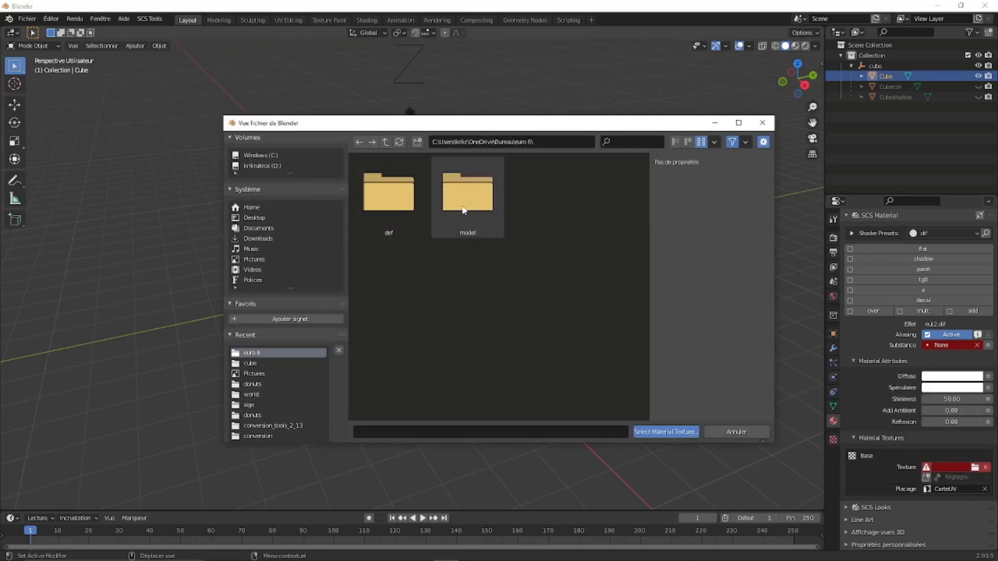
pyautogui.doubleClick(465, 207)
pyautogui.doubleClick(400, 207)
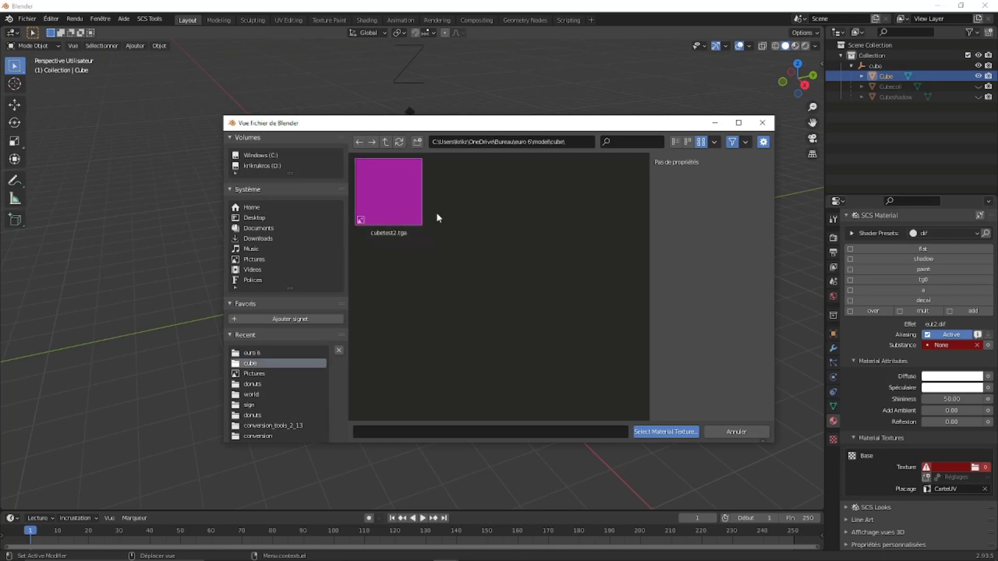
pyautogui.doubleClick(383, 202)
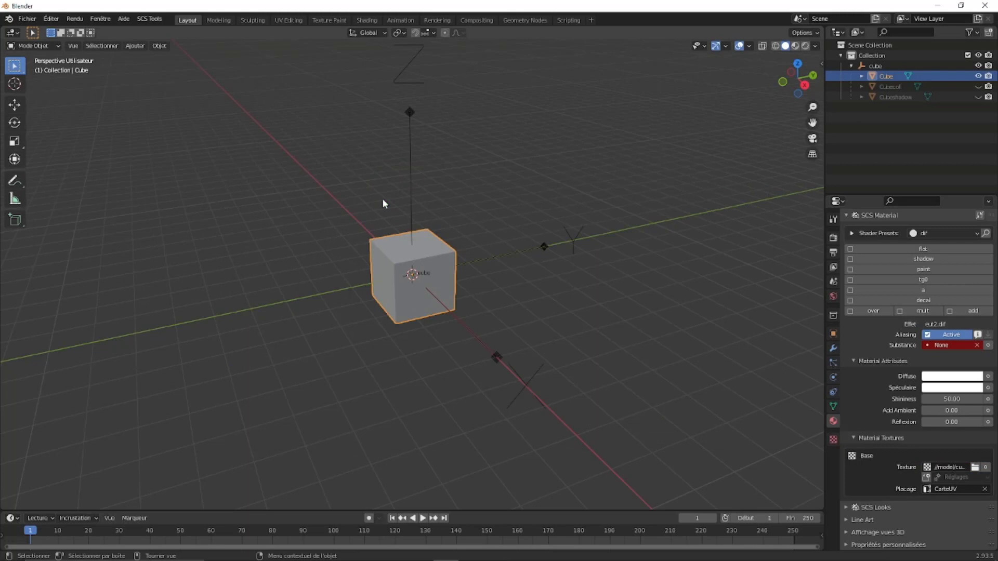
# Switch the viewport to Material Preview and hide the Cube object.
pyautogui.click(796, 46)
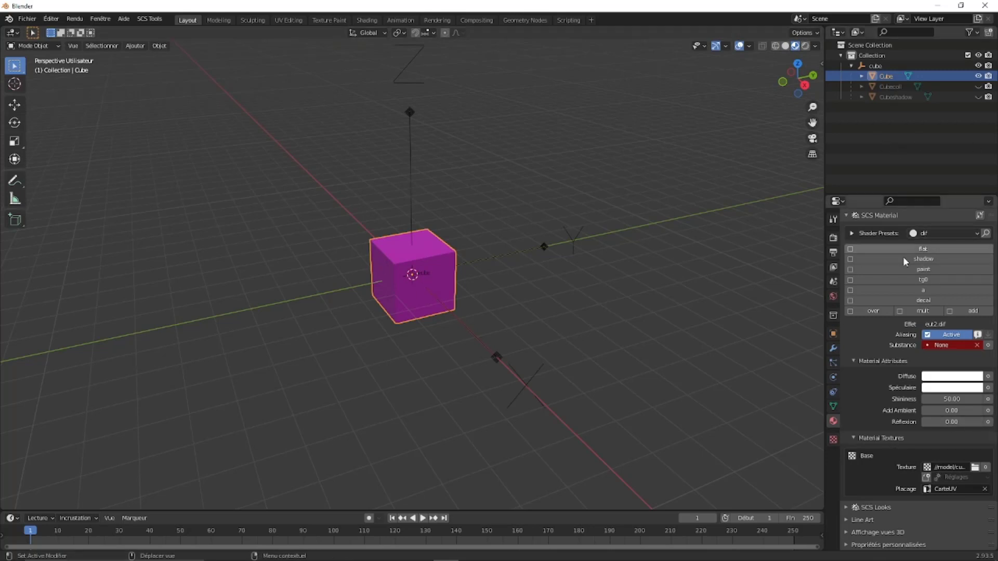
pyautogui.scroll(5, 925, 427)
pyautogui.scroll(5, 930, 363)
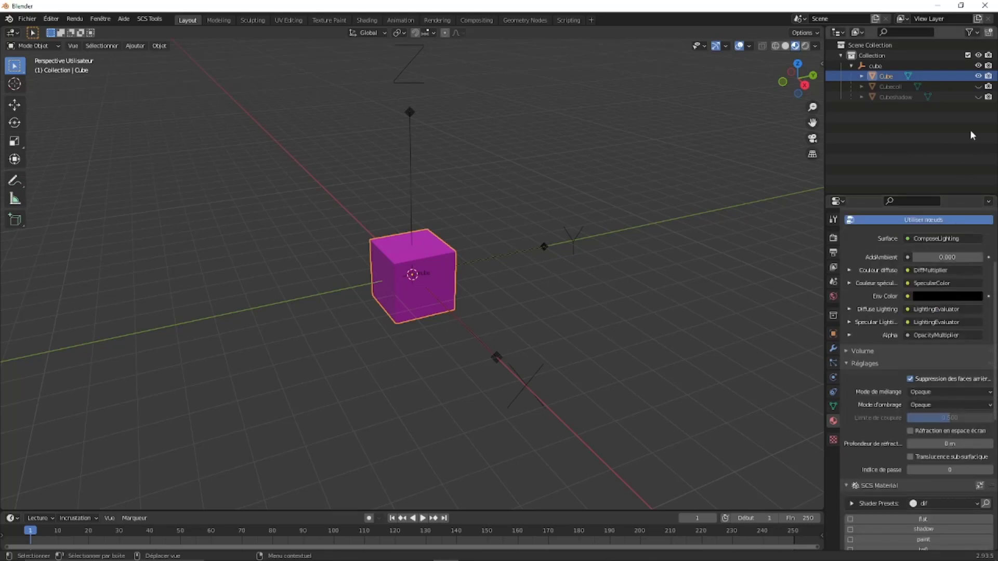
pyautogui.click(978, 76)
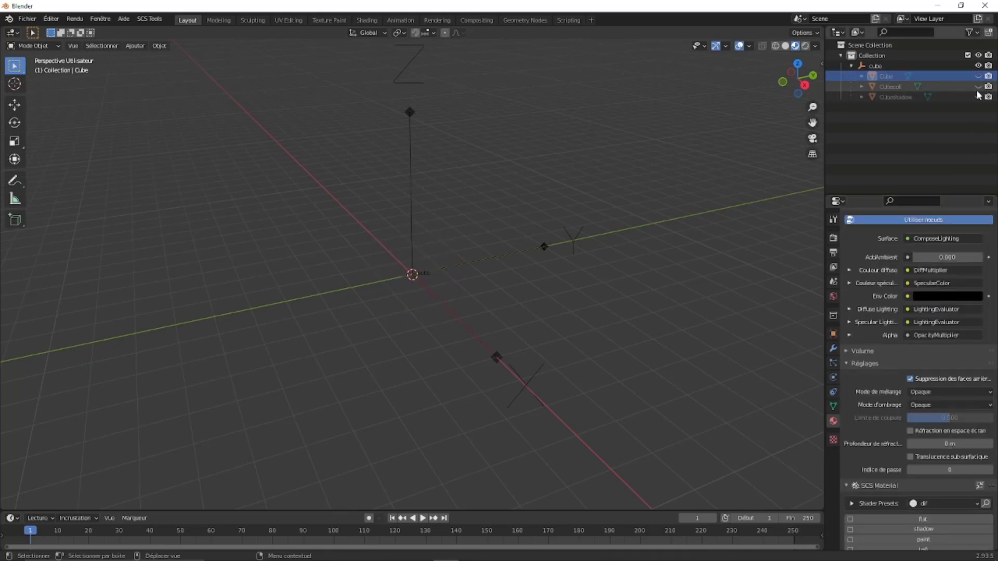
# Unhide Cubecoll and assign it to a new SCS part named 'coll'.
pyautogui.click(978, 86)
pyautogui.click(894, 86)
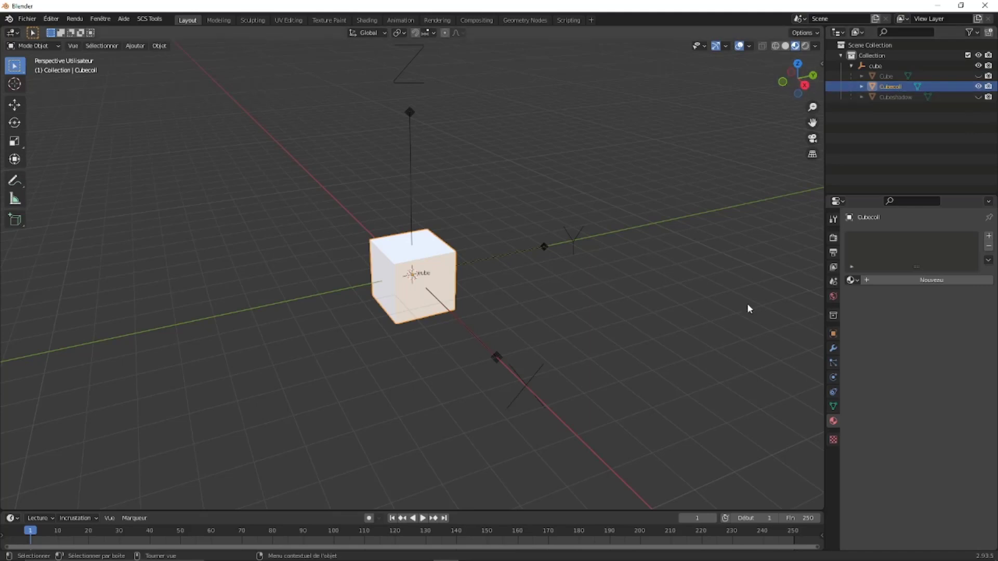
pyautogui.click(833, 334)
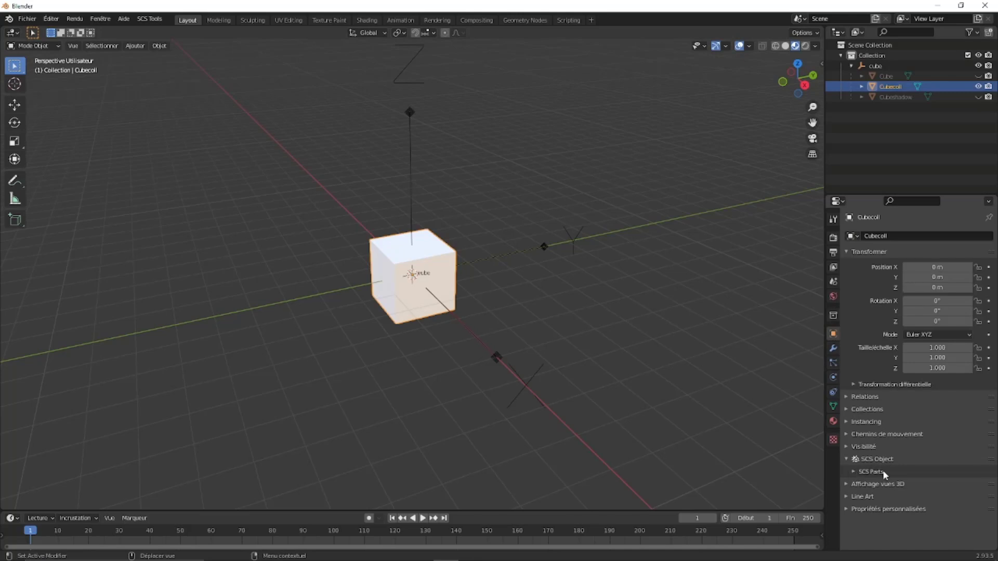
pyautogui.click(851, 473)
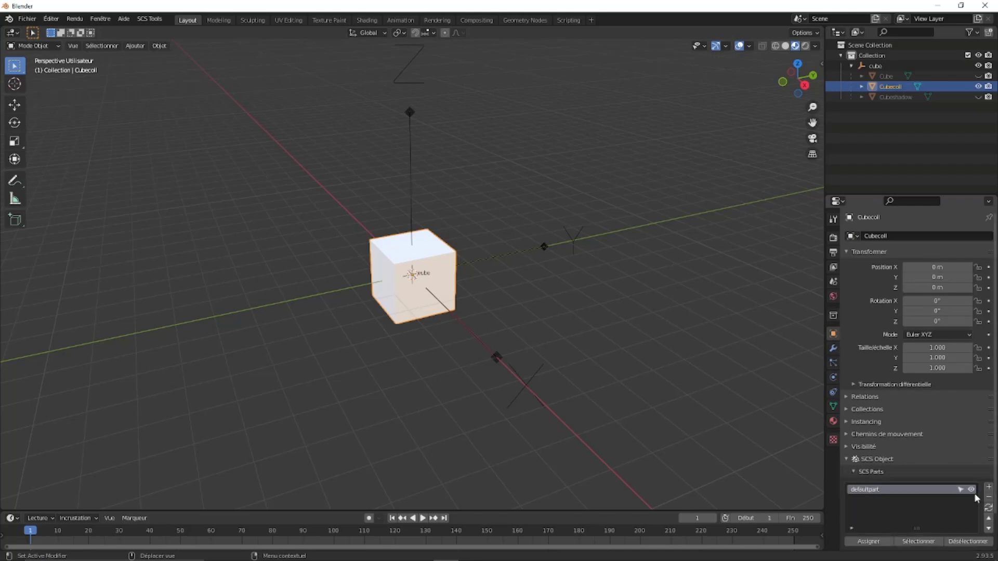
pyautogui.click(990, 489)
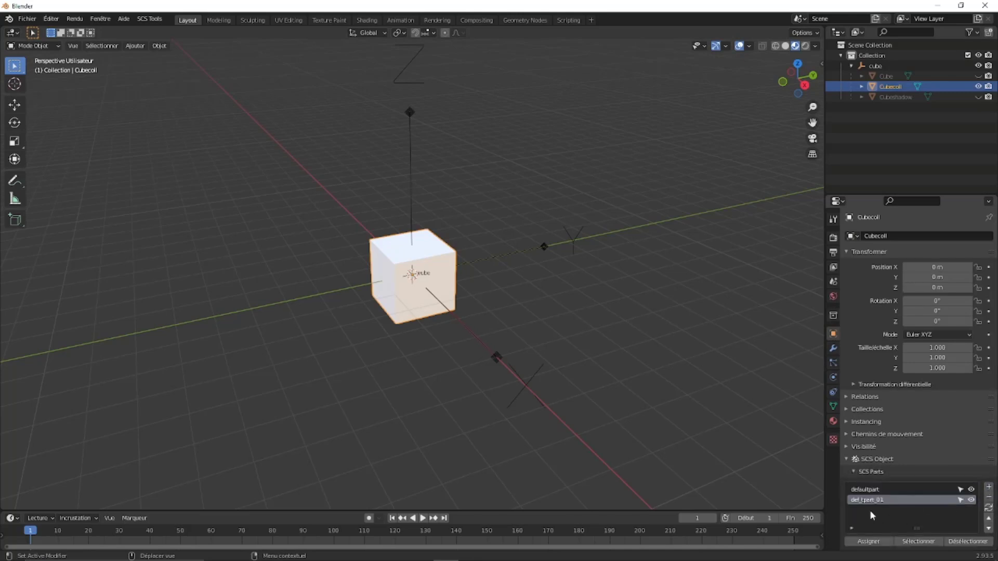
pyautogui.doubleClick(893, 501)
pyautogui.hotkey('ctrl', 'a')
pyautogui.press('BackSpace')
pyautogui.write('ll')
pyautogui.click(867, 542)
# Give Cubecoll a new material with the none shader preset and vertex colours, then hide it.
pyautogui.click(832, 421)
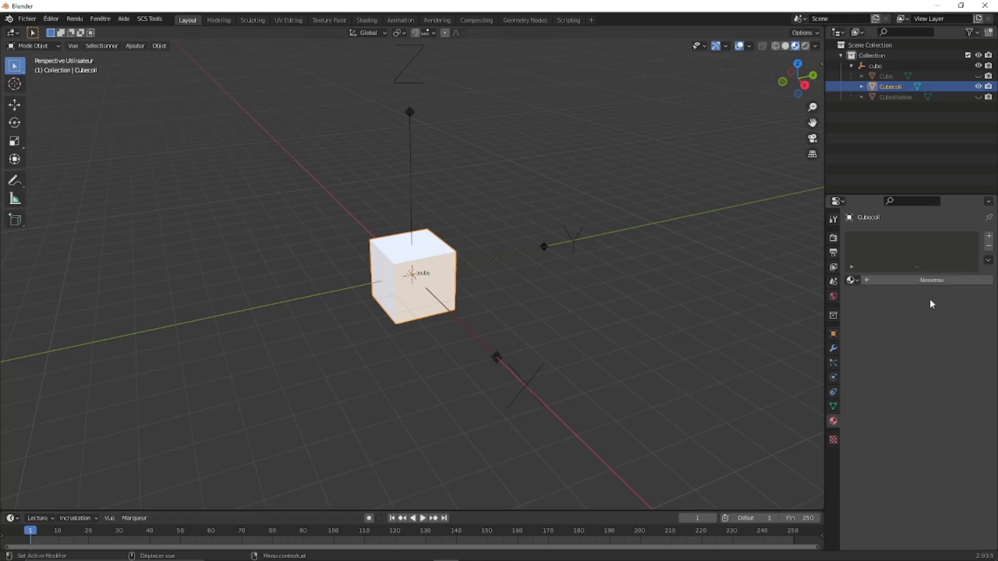
pyautogui.click(925, 280)
pyautogui.scroll(-5, 913, 413)
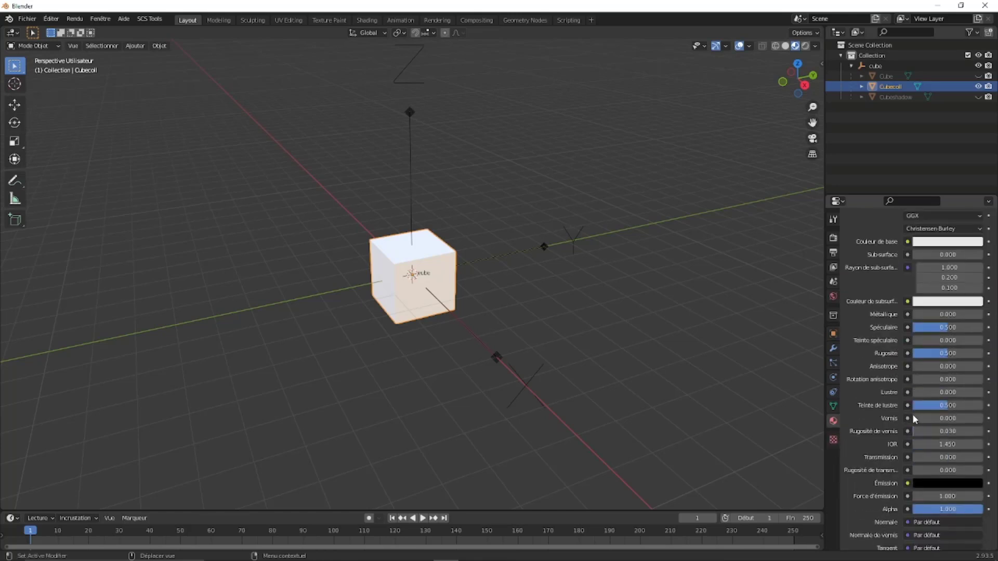
pyautogui.scroll(-5, 910, 421)
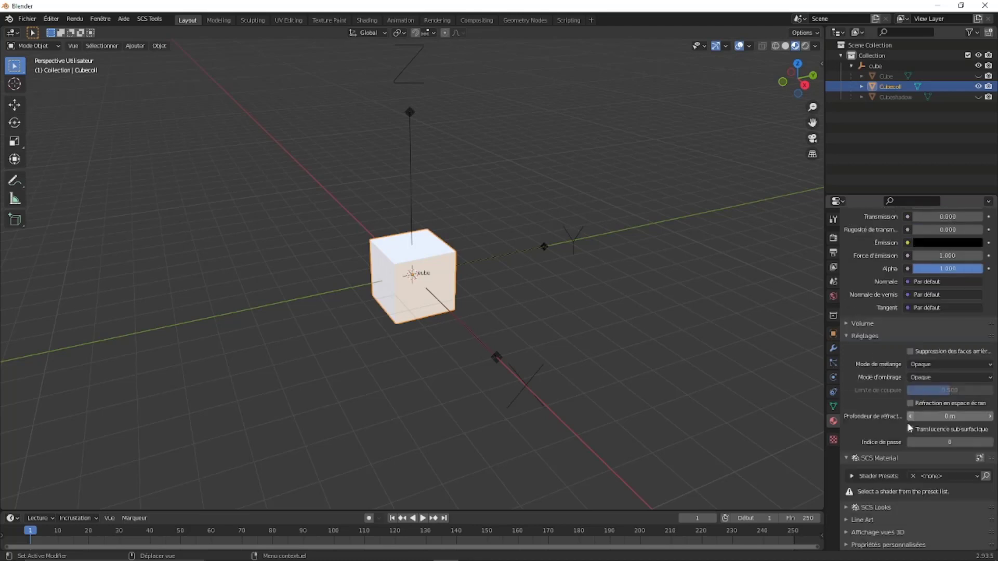
pyautogui.click(932, 479)
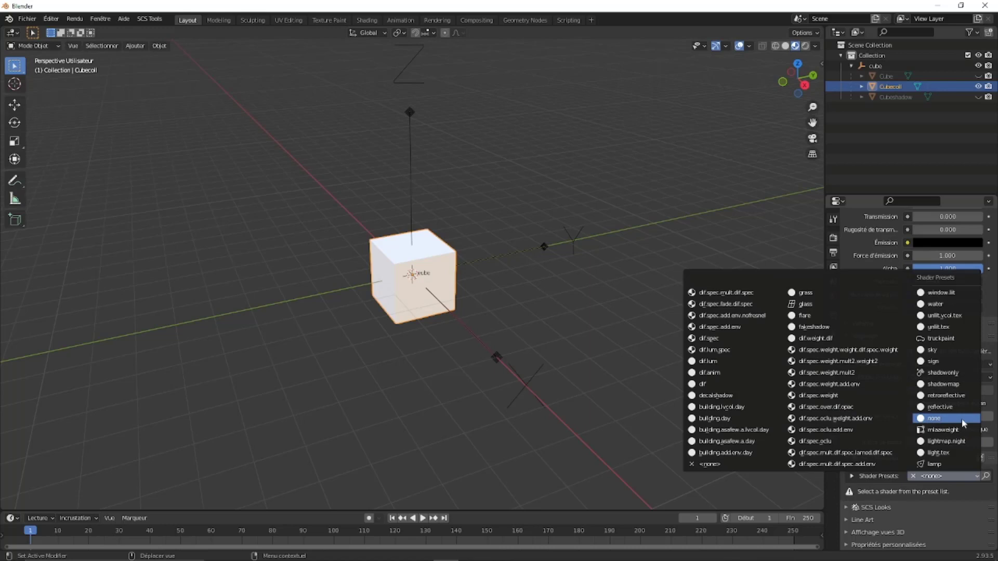
pyautogui.click(962, 421)
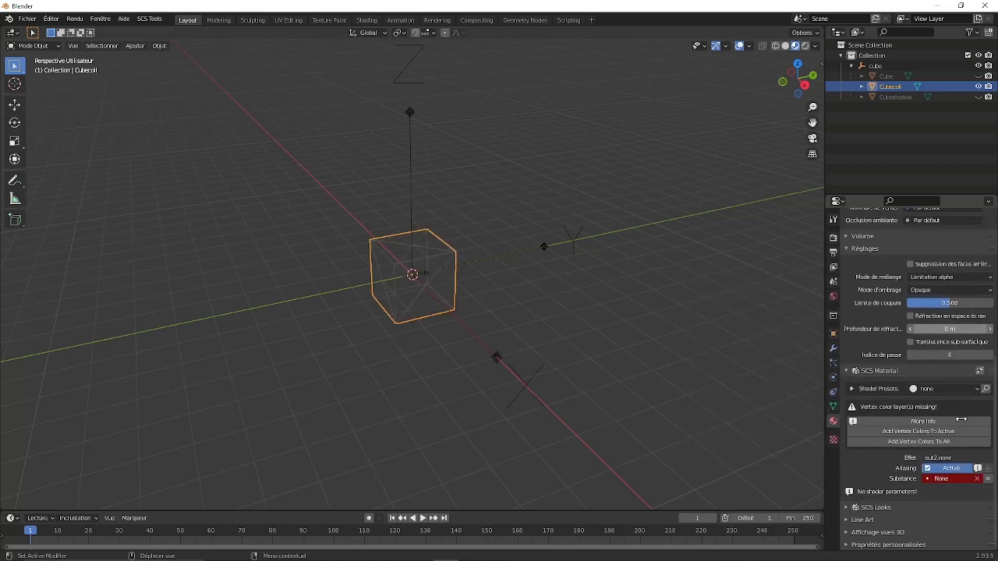
pyautogui.click(915, 434)
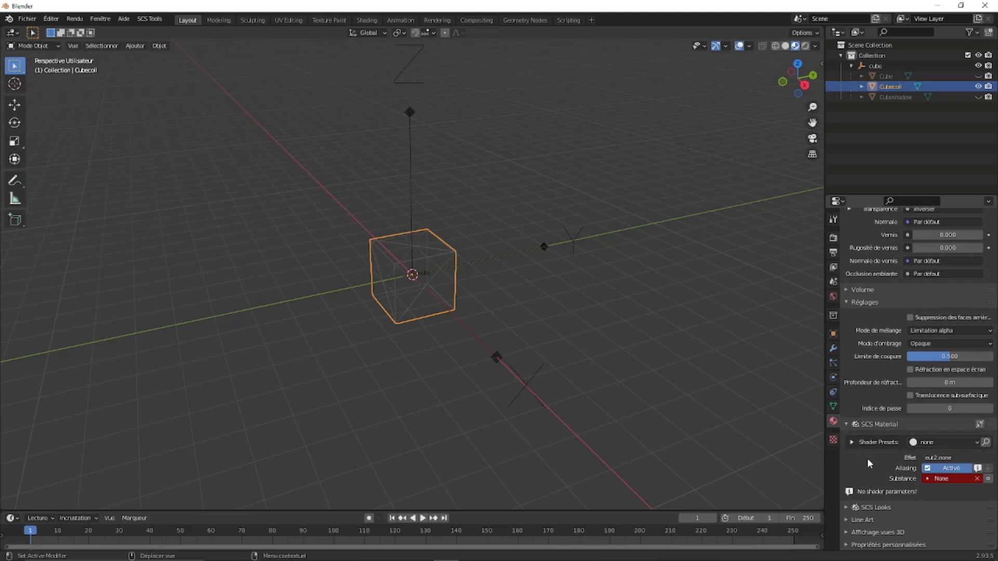
pyautogui.scroll(6, 934, 538)
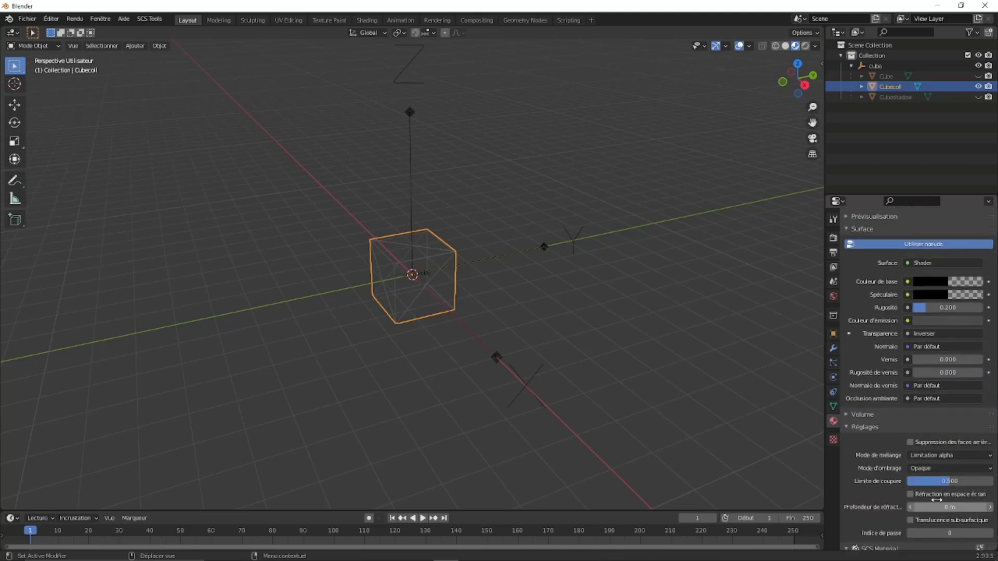
pyautogui.scroll(4, 938, 364)
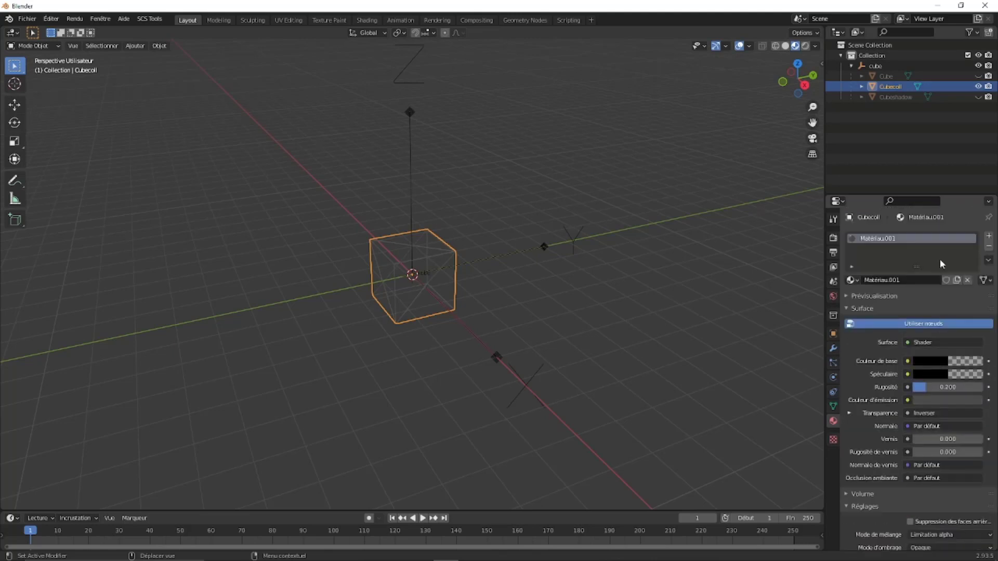
pyautogui.click(978, 87)
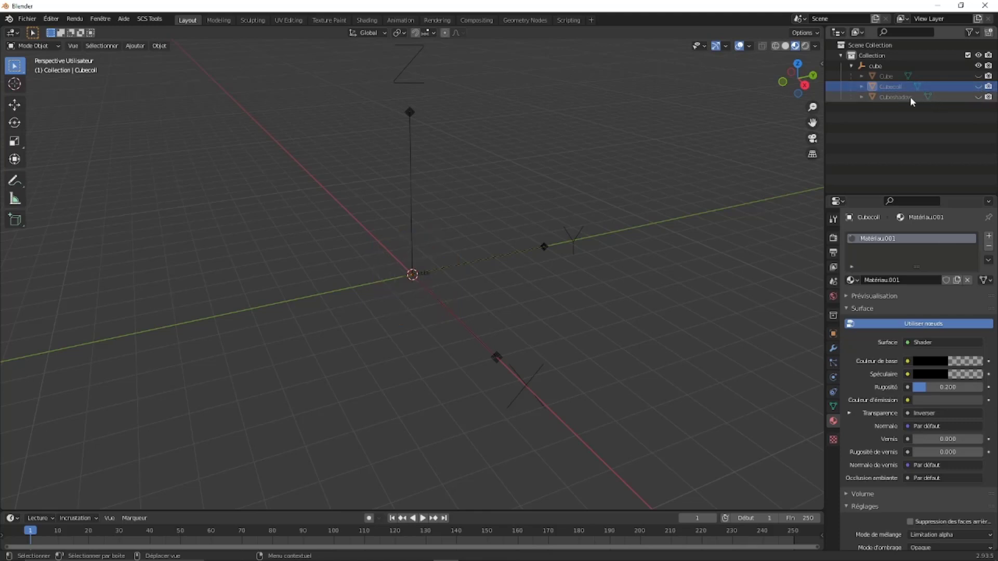
# Unhide Cubeshadow and give it a new material with the shadowonly shader preset.
pyautogui.click(907, 97)
pyautogui.click(978, 97)
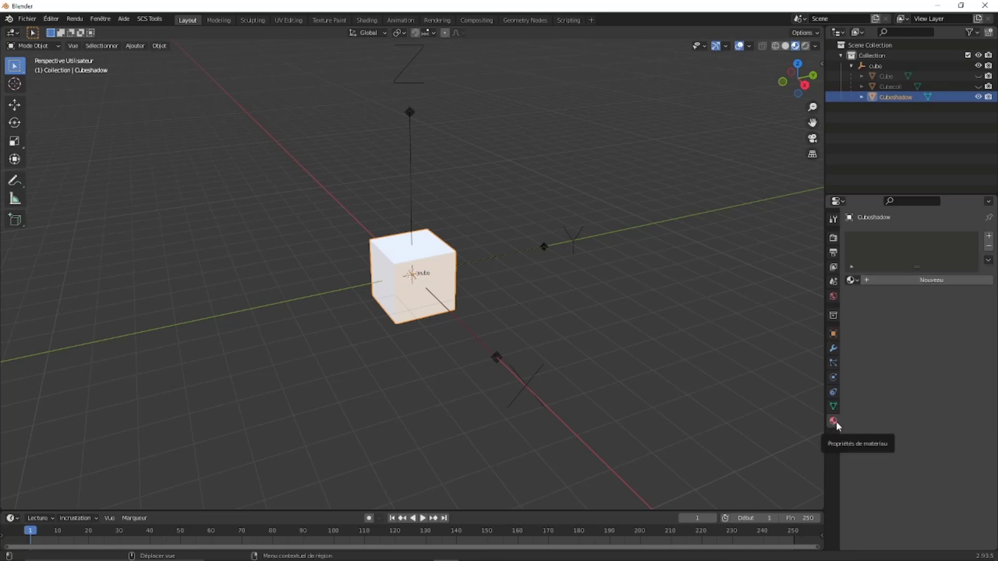
pyautogui.click(922, 281)
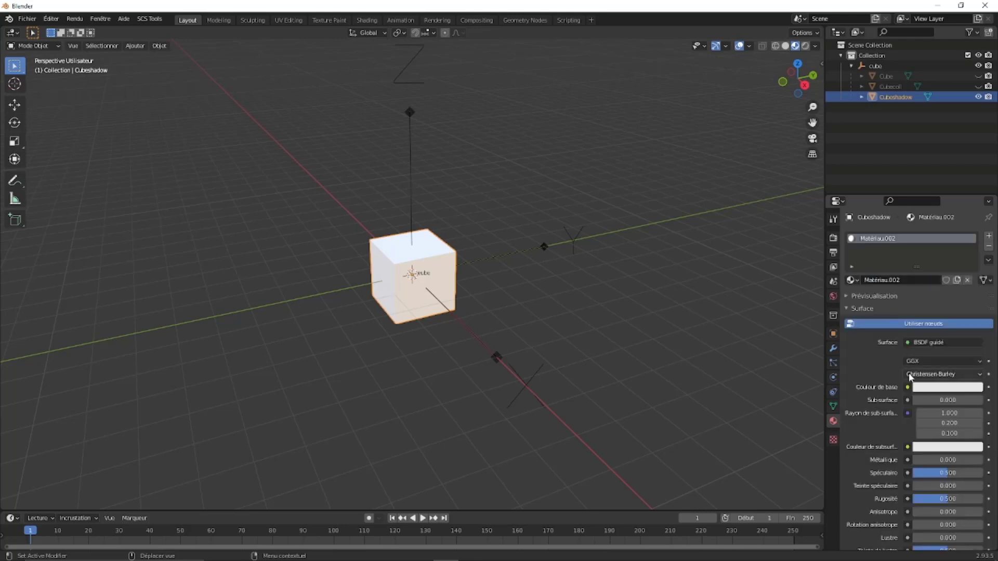
pyautogui.scroll(-8, 910, 377)
pyautogui.scroll(-7, 929, 453)
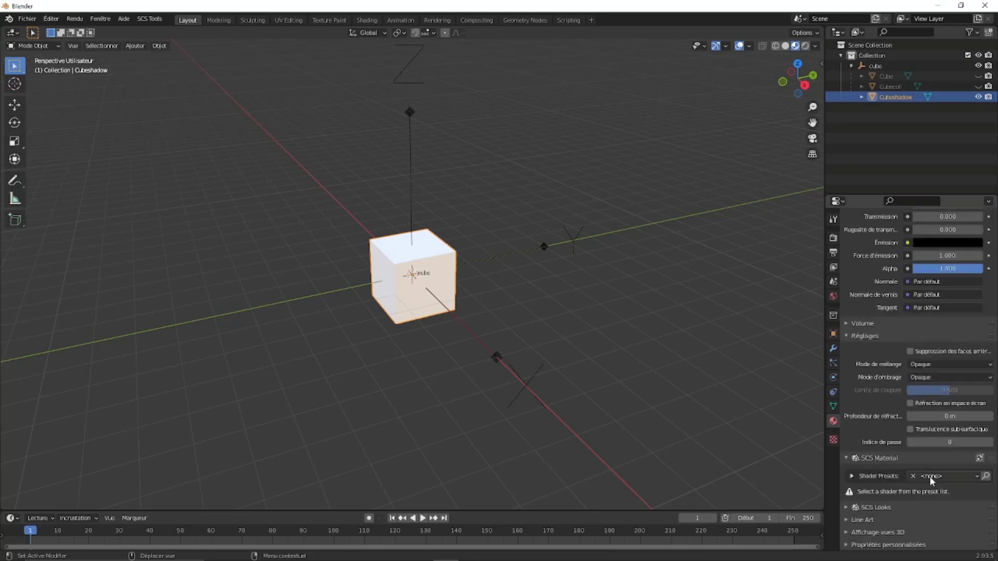
pyautogui.click(930, 476)
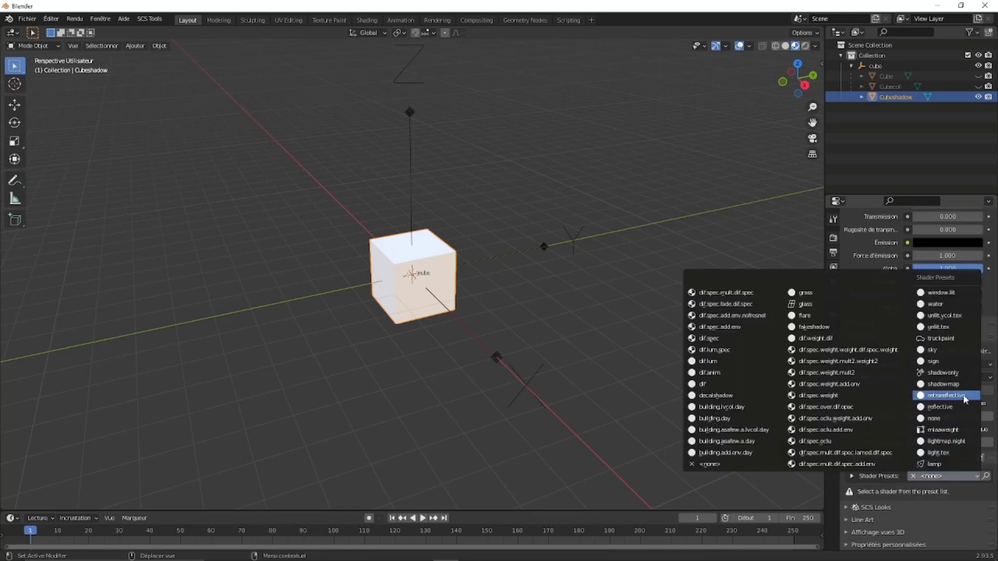
pyautogui.click(942, 373)
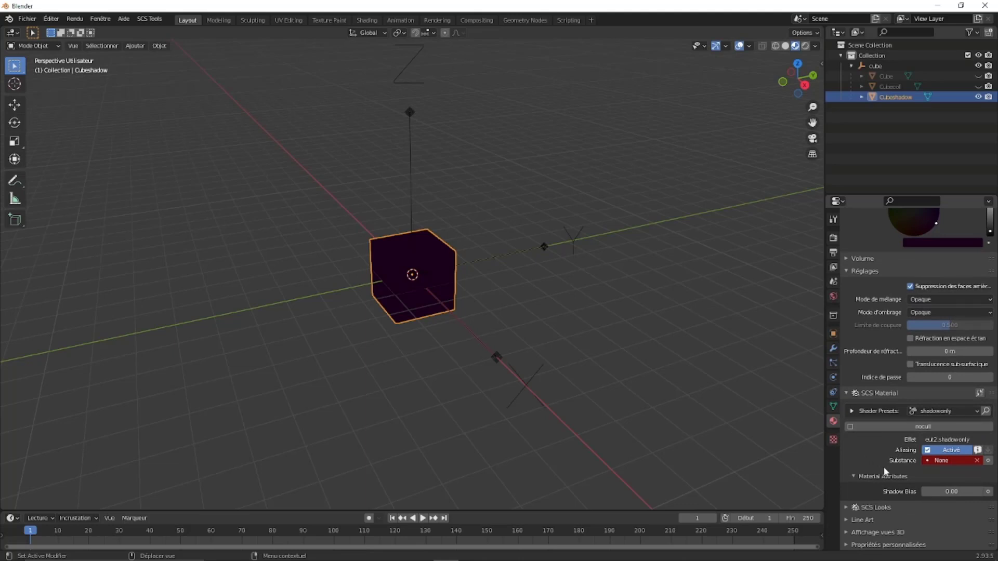
# Unhide Cube and Cubecoll and select the cube root object.
pyautogui.scroll(5, 924, 498)
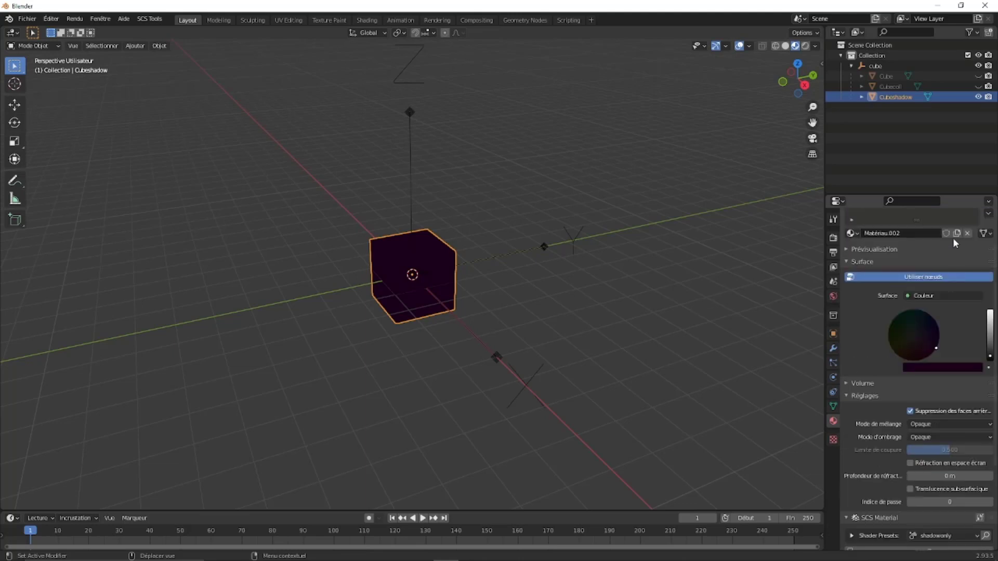
pyautogui.scroll(3, 924, 498)
pyautogui.click(978, 86)
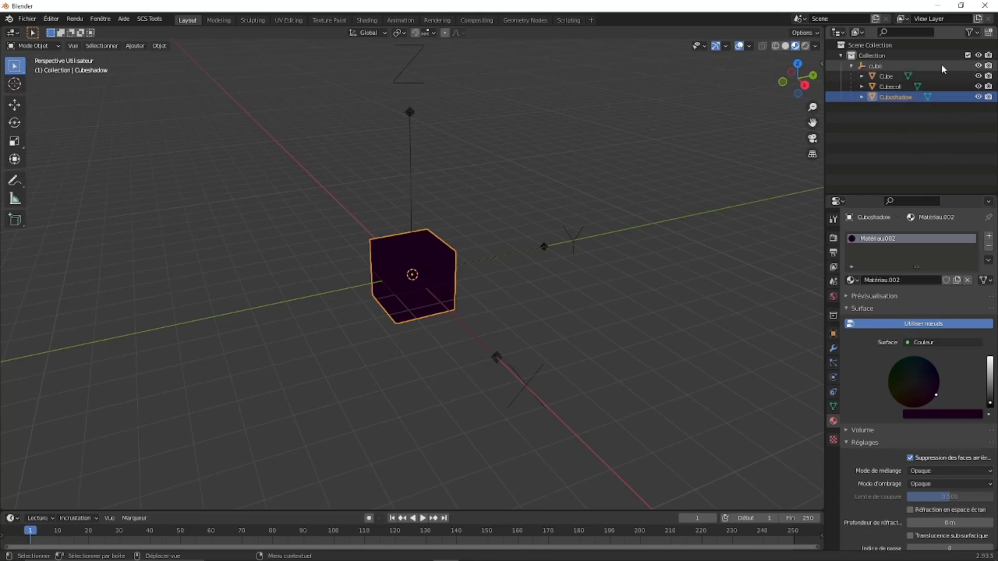
pyautogui.click(879, 63)
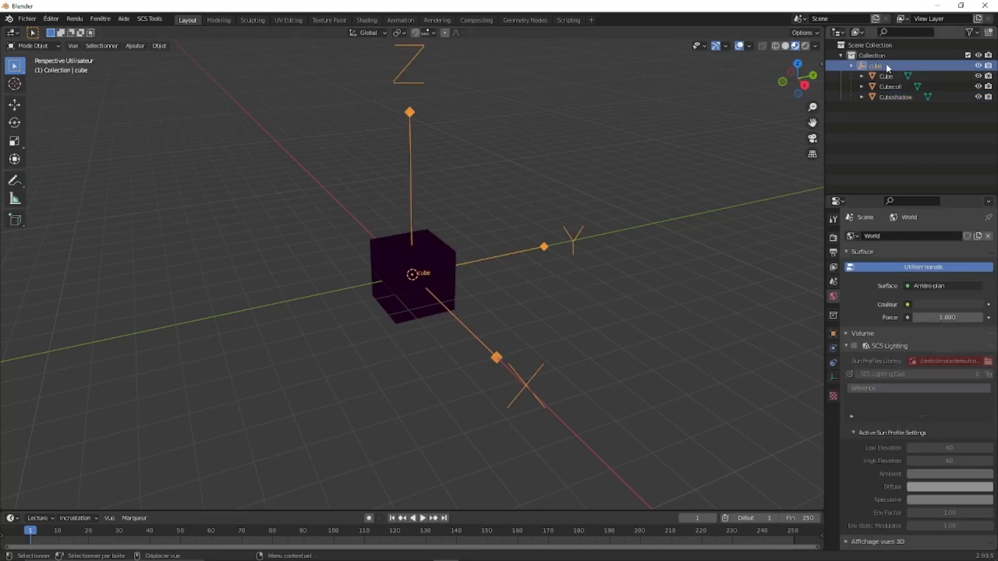
# Set the SCS export path to the model/cube folder (//model/cube).
pyautogui.click(833, 254)
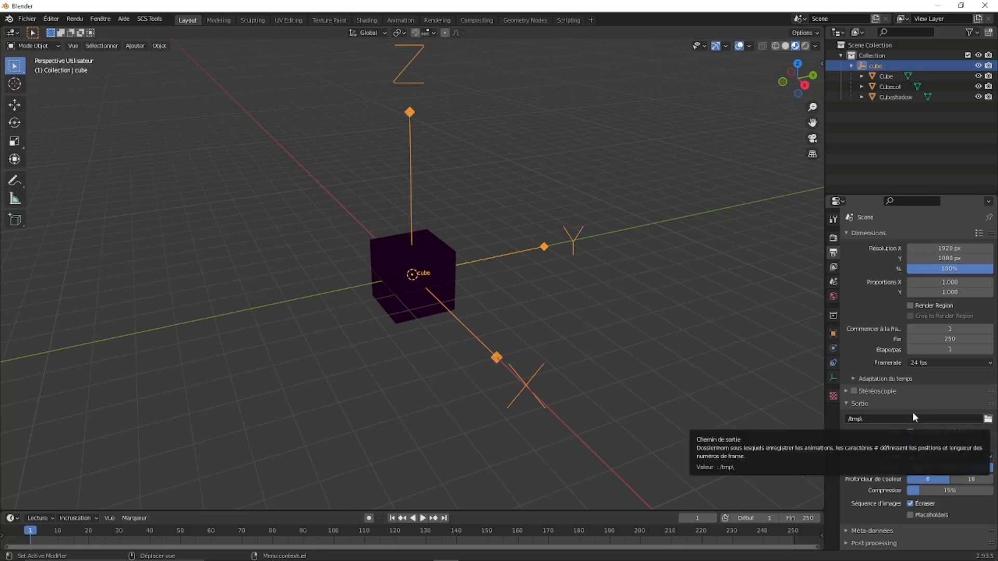
pyautogui.scroll(-5, 913, 400)
pyautogui.scroll(-4, 914, 388)
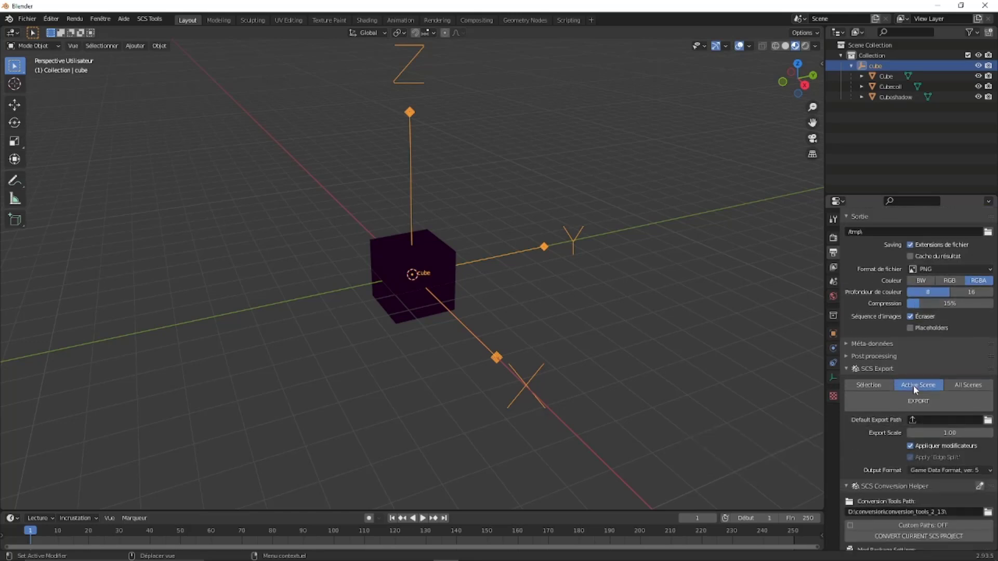
pyautogui.scroll(5, 913, 385)
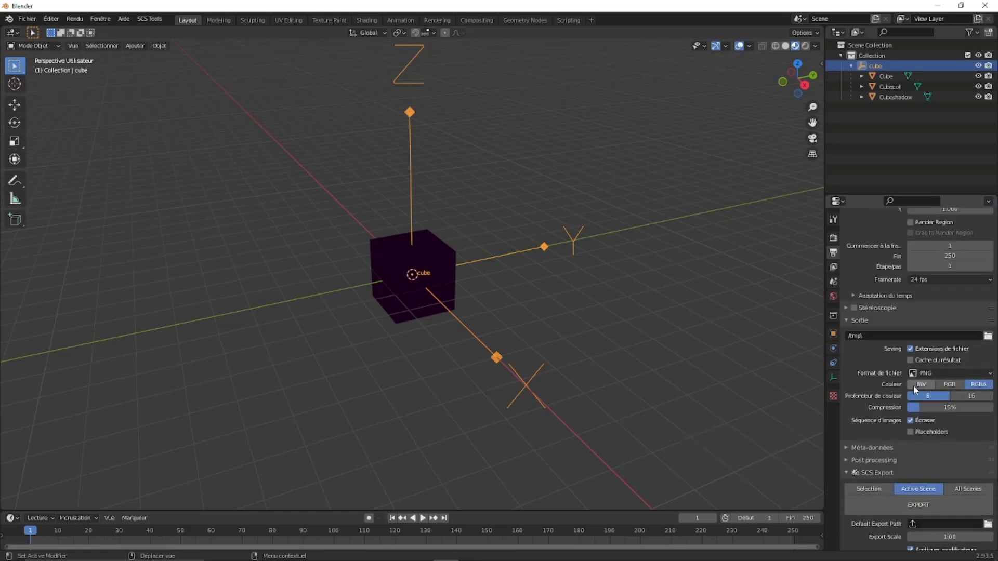
pyautogui.scroll(-5, 912, 386)
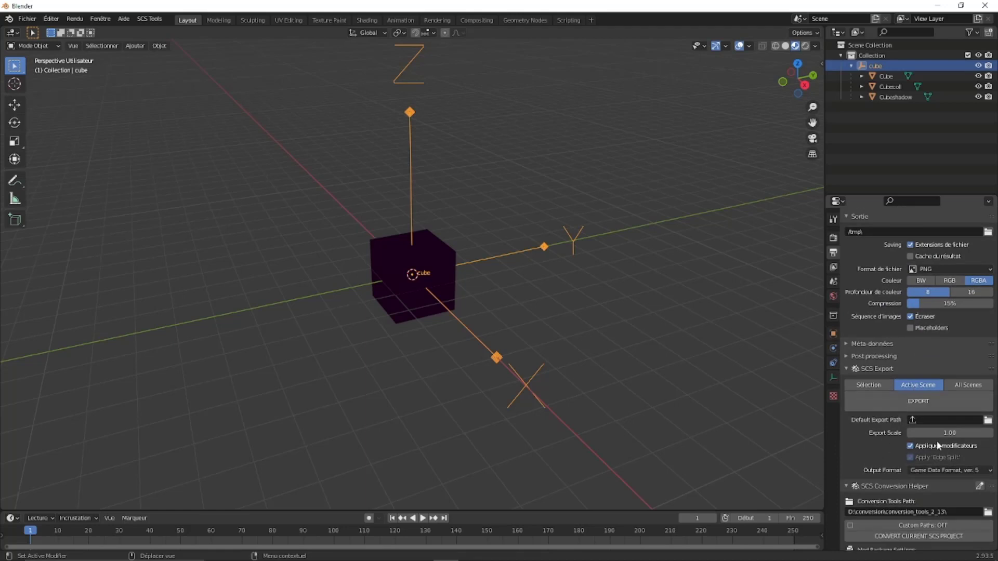
pyautogui.click(988, 420)
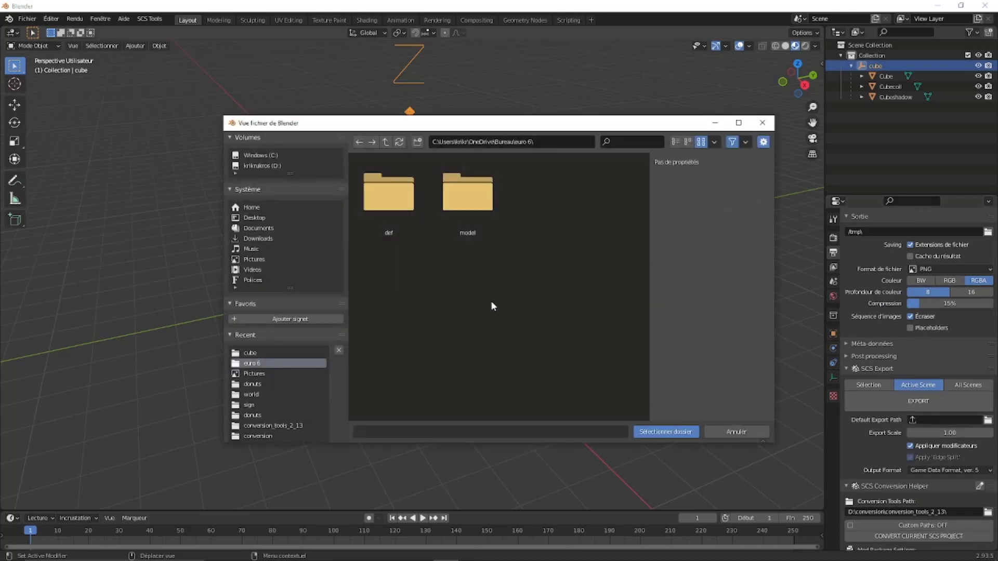
pyautogui.doubleClick(468, 195)
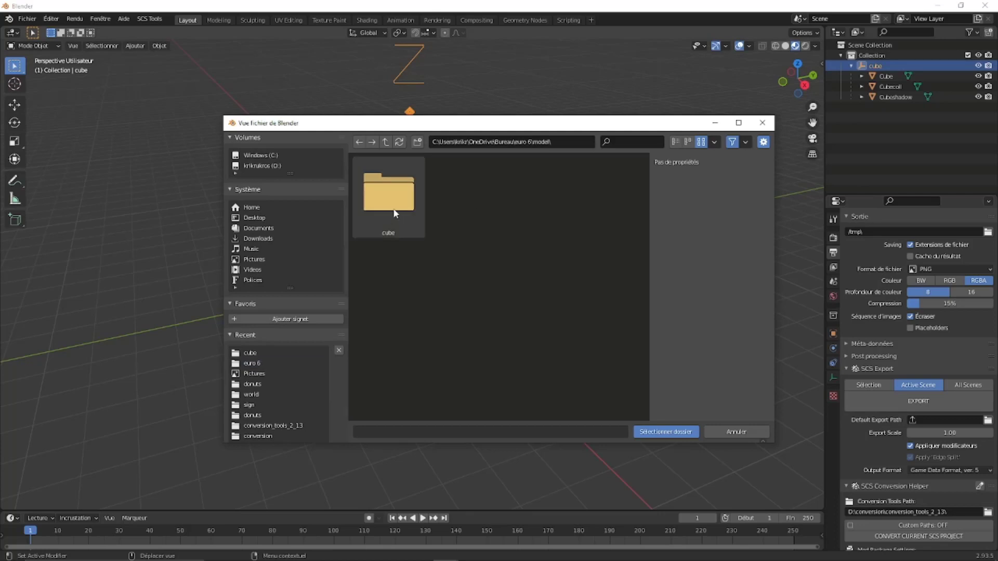
pyautogui.doubleClick(393, 203)
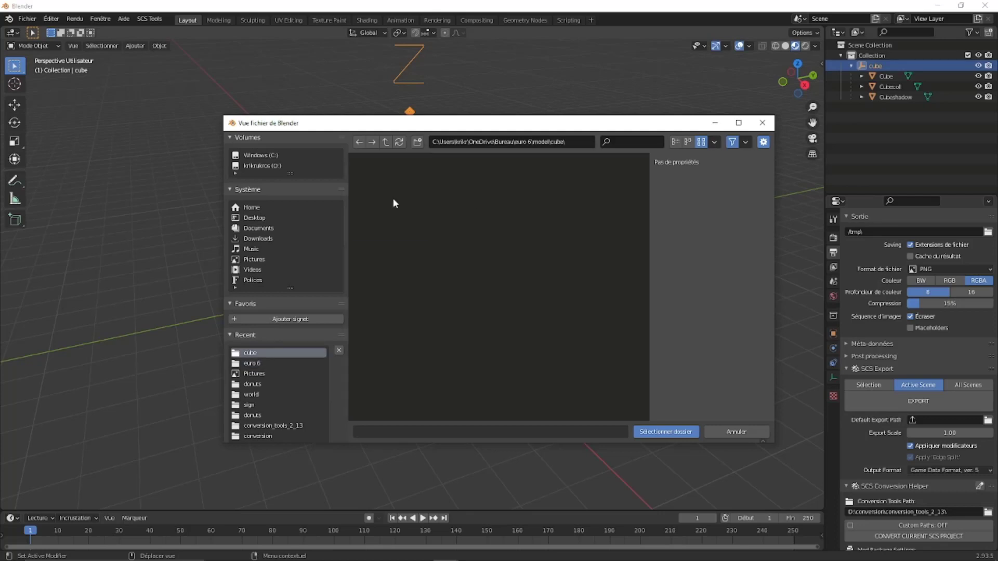
pyautogui.click(665, 431)
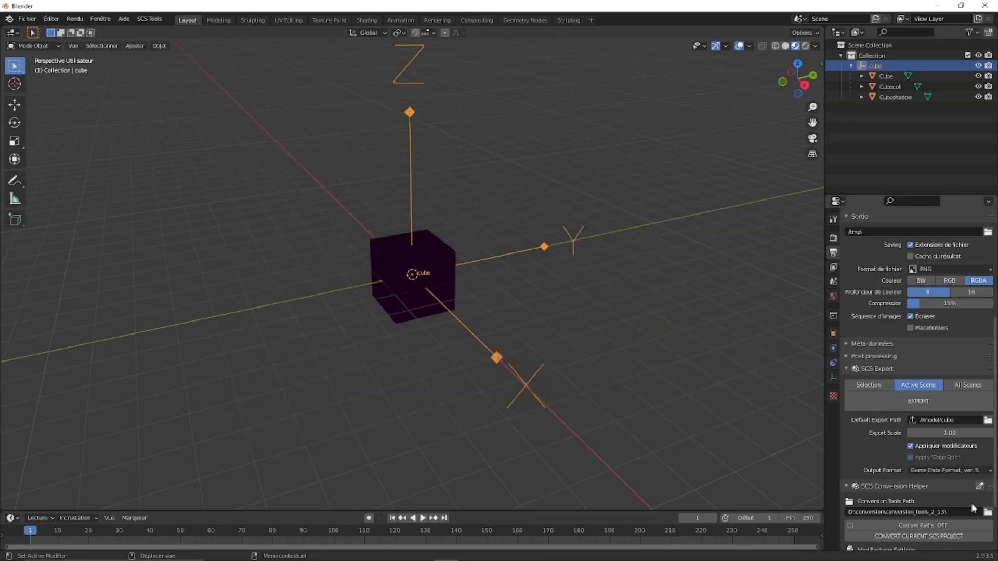
# Export only the selected cube root as one SCS game object.
pyautogui.click(856, 385)
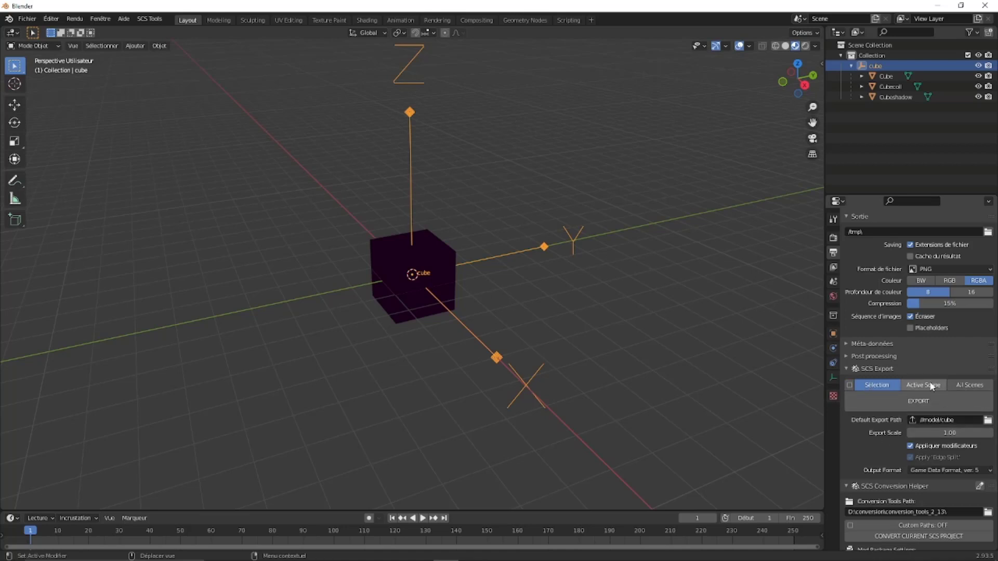
pyautogui.click(918, 405)
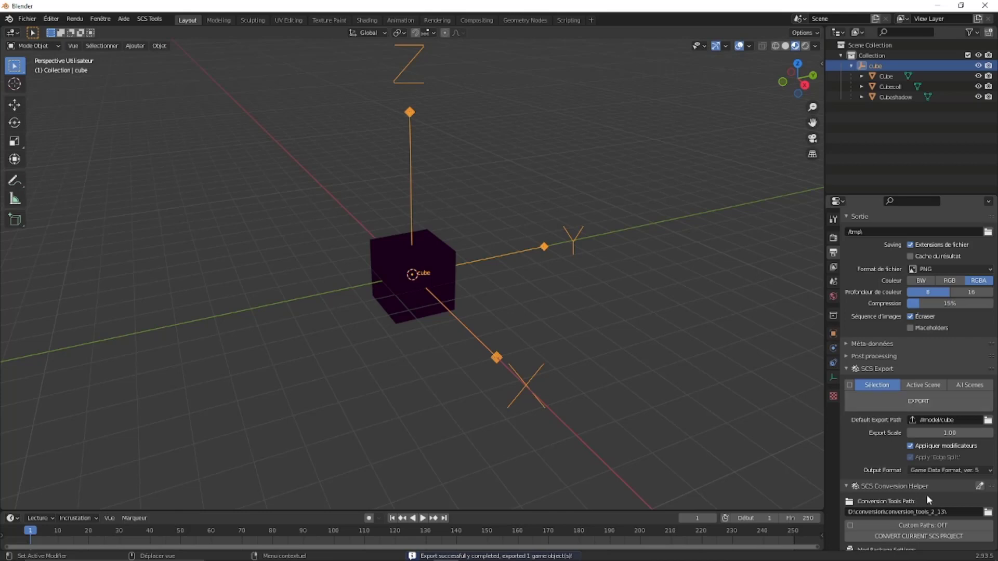
pyautogui.scroll(-3, 935, 467)
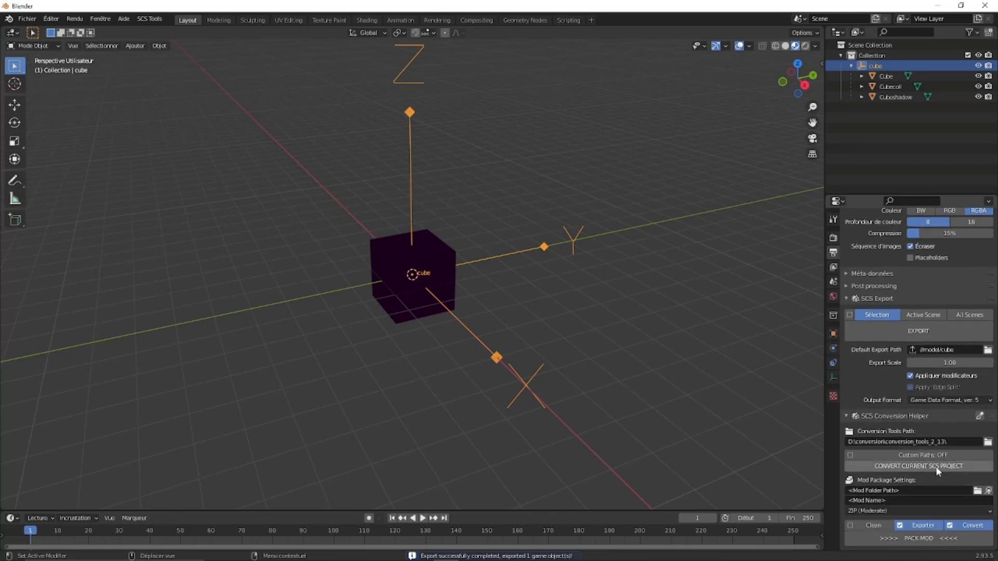
# Set the package folder to the Euro Truck Simulator 2 mod folder and name the mod cube.
pyautogui.click(989, 491)
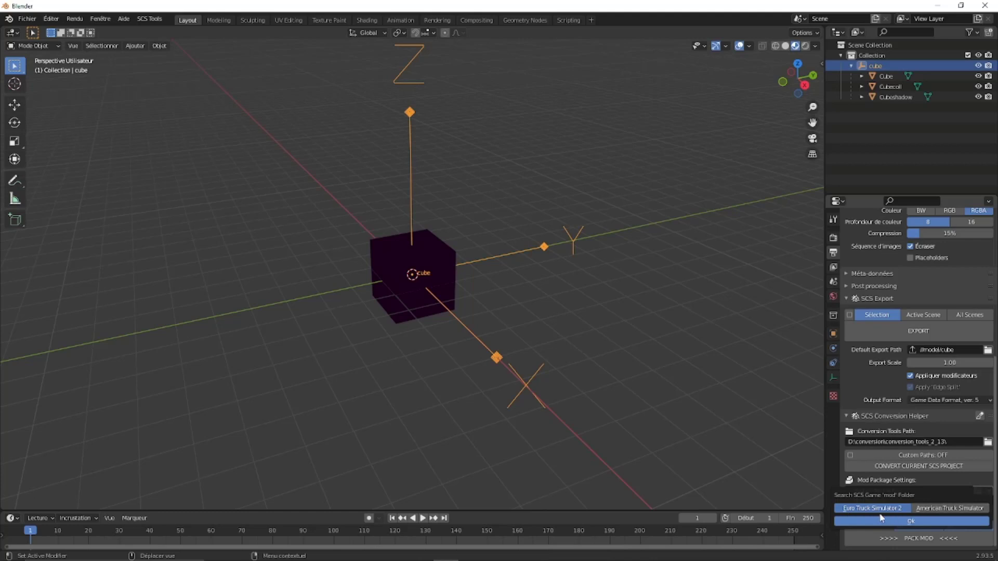
pyautogui.click(904, 522)
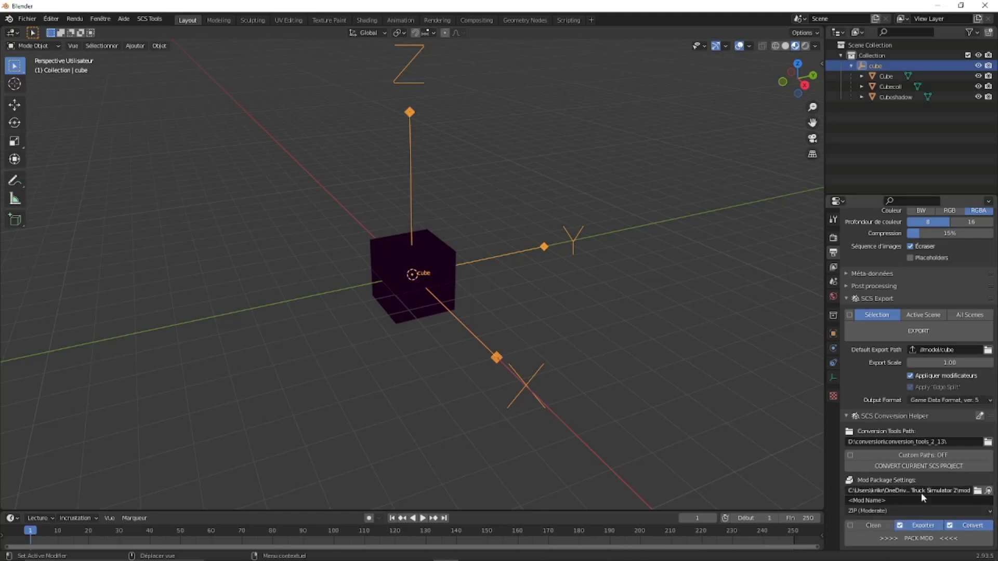
pyautogui.click(887, 500)
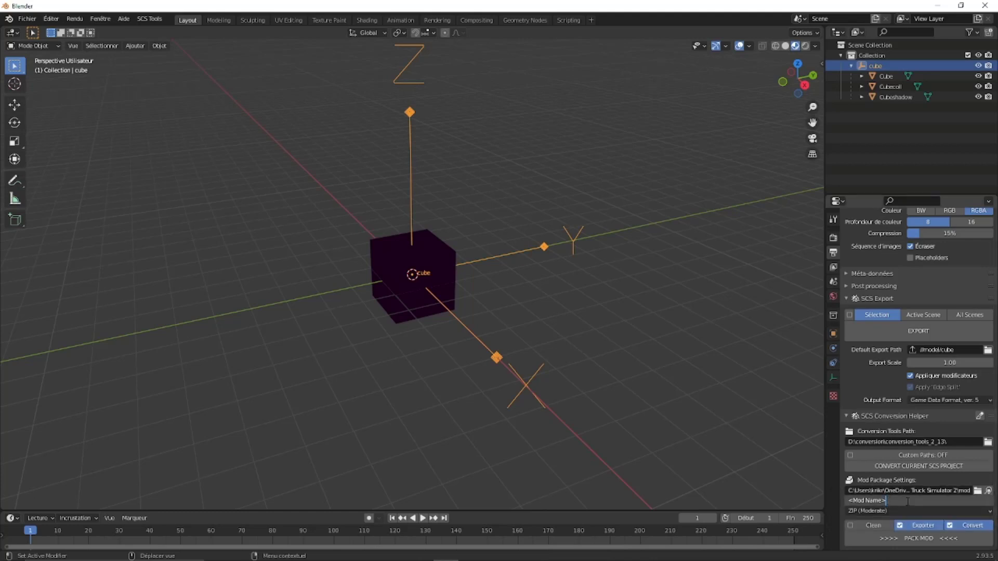
pyautogui.press('BackSpace')
pyautogui.press('BackSpace')
pyautogui.press('BackSpace')
pyautogui.press('Return')
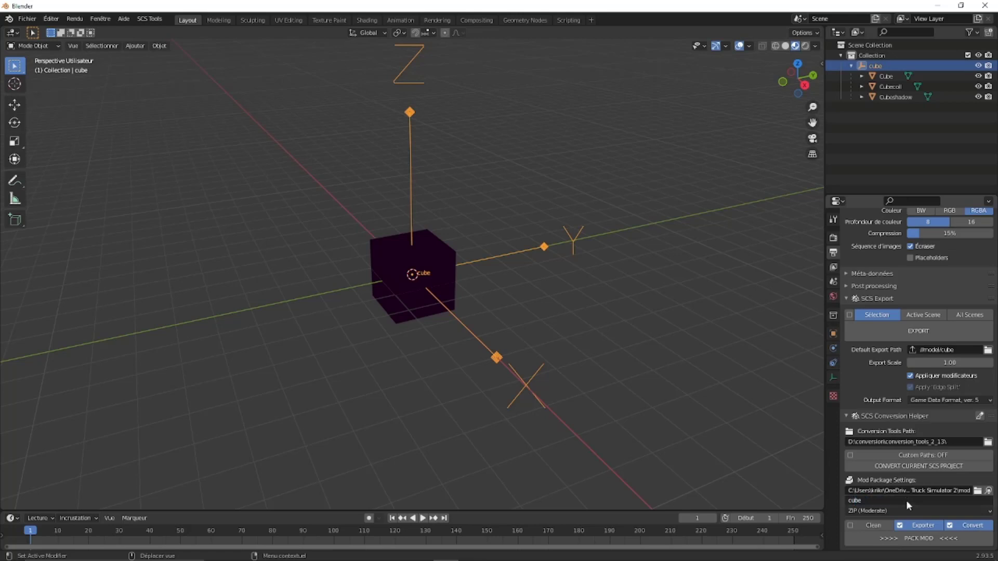
# Pack the mod as an uncompressed ZIP with Clean enabled, then minimise Blender.
pyautogui.click(883, 510)
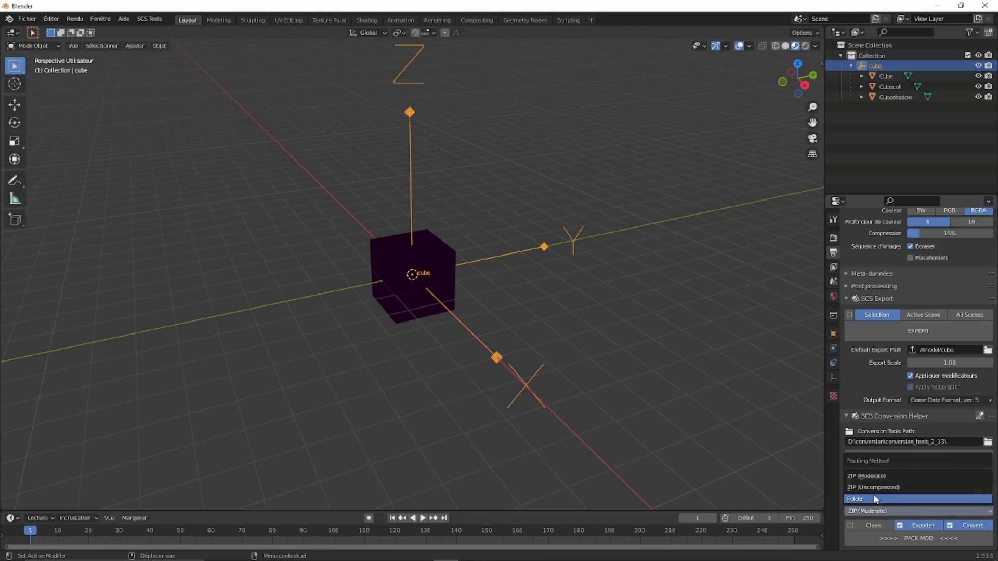
pyautogui.moveTo(874, 488)
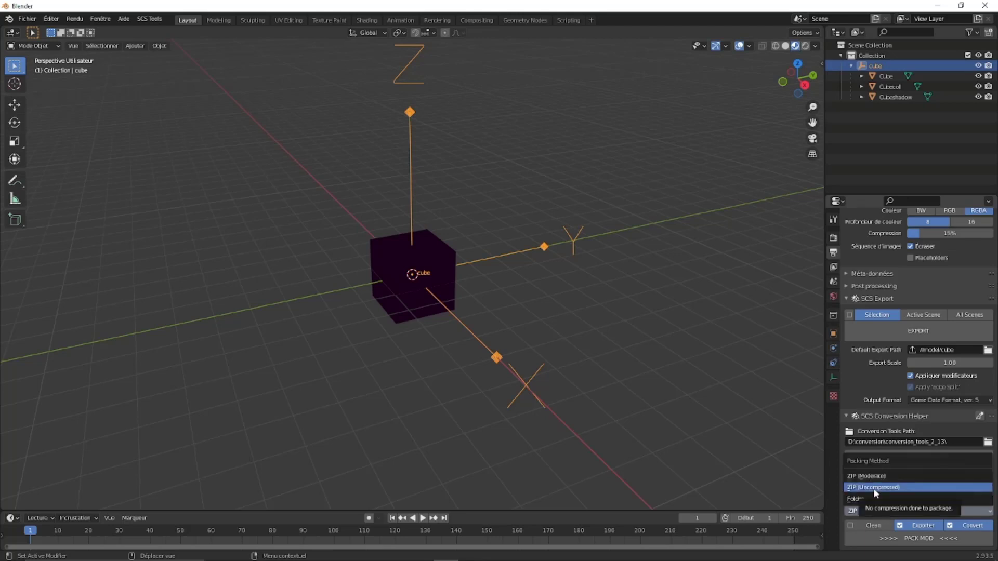
pyautogui.click(873, 488)
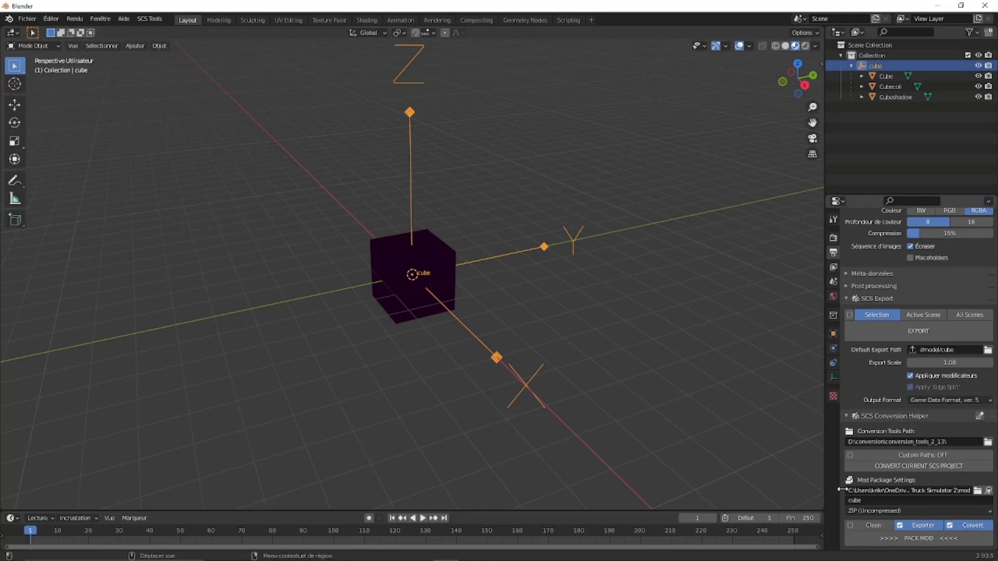
pyautogui.click(888, 525)
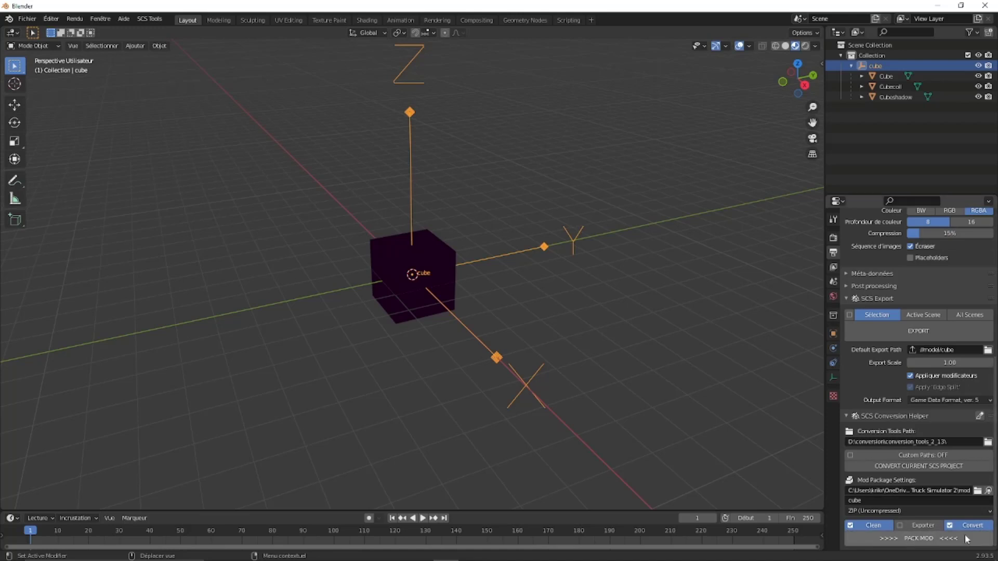
pyautogui.click(913, 543)
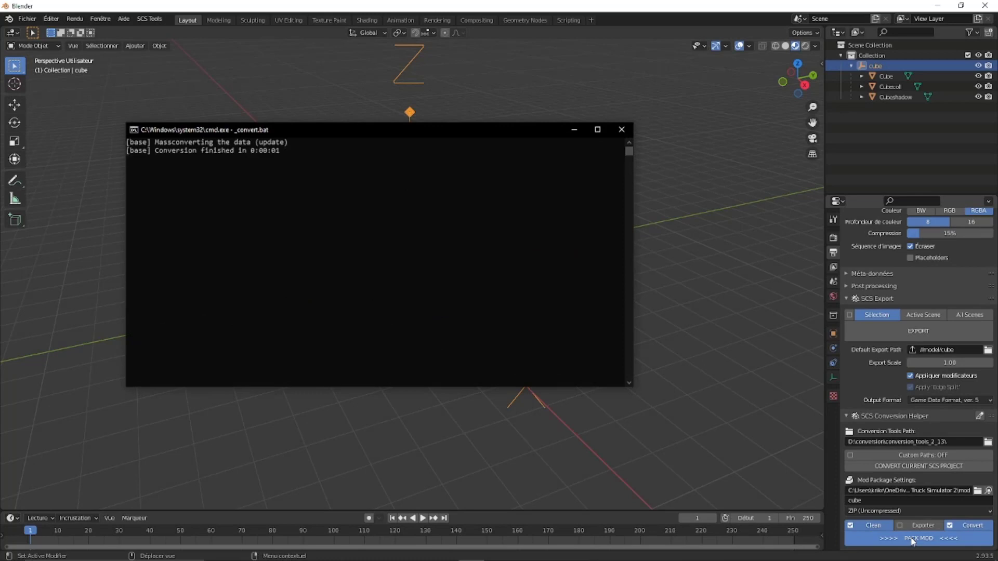
pyautogui.click(938, 6)
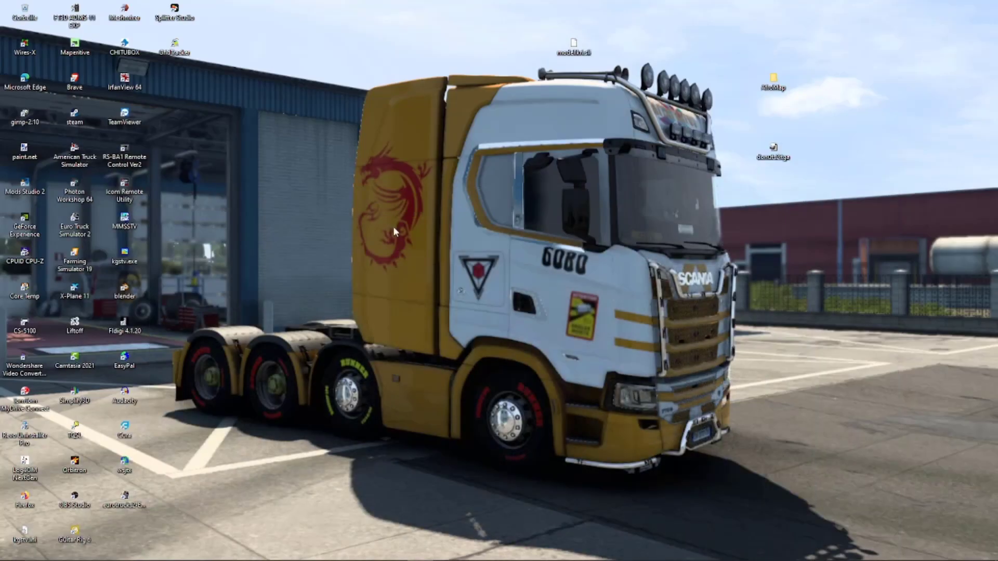
# Start Euro Truck Simulator 2 from its desktop shortcut and accept the Steam launch prompt.
pyautogui.doubleClick(122, 499)
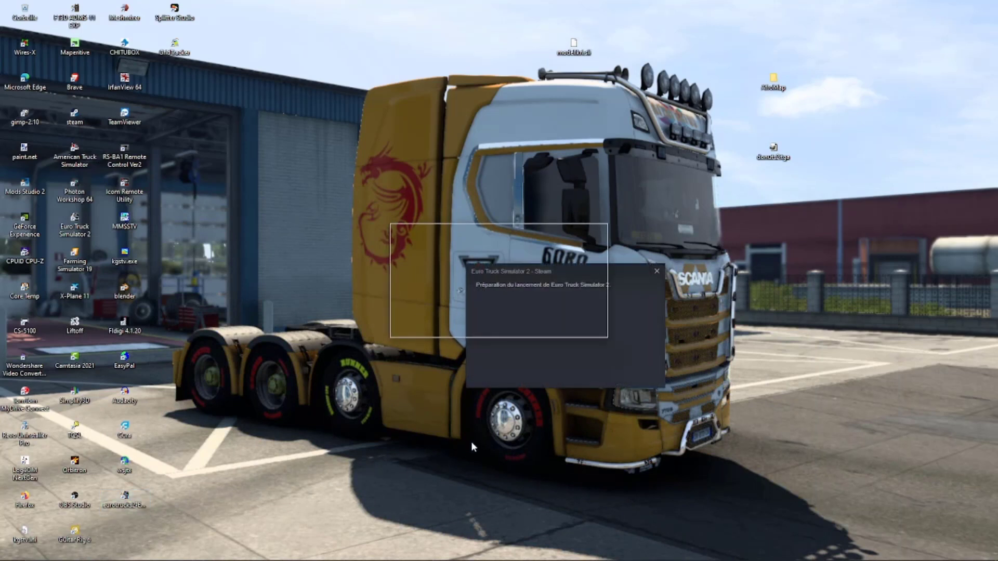
pyautogui.click(553, 326)
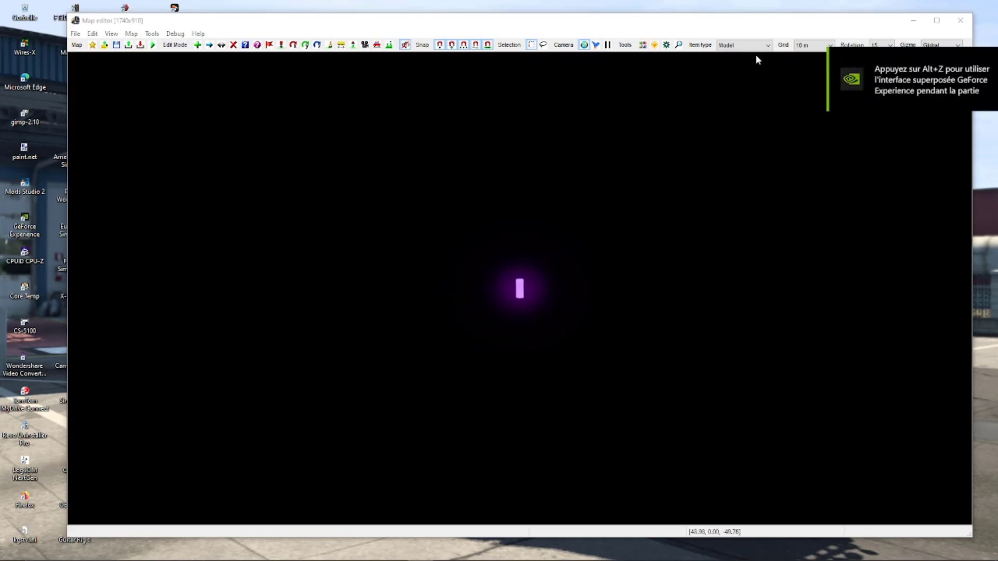
# Set Item type to Road and lay one straight road between two points.
pyautogui.click(772, 46)
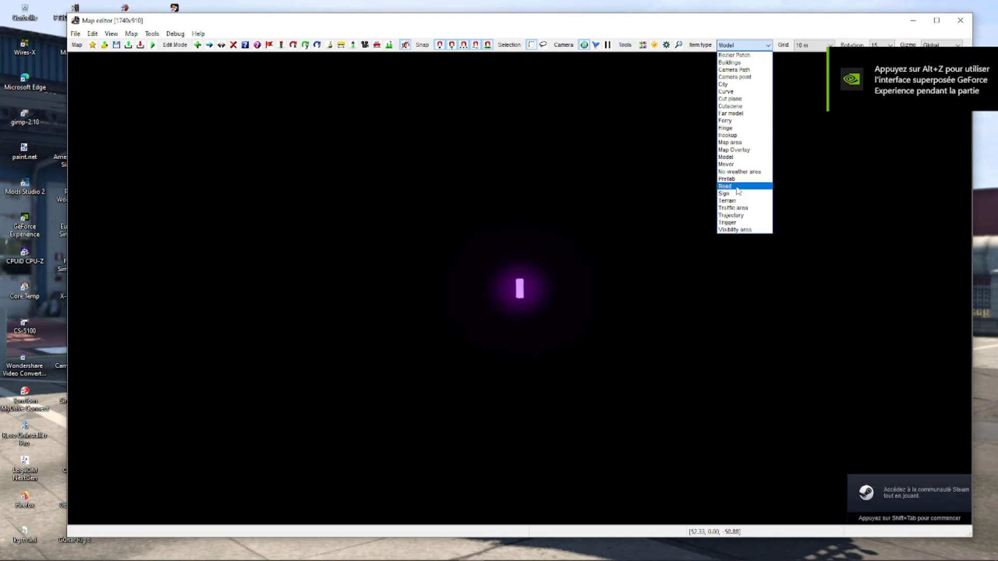
pyautogui.click(737, 186)
pyautogui.click(198, 45)
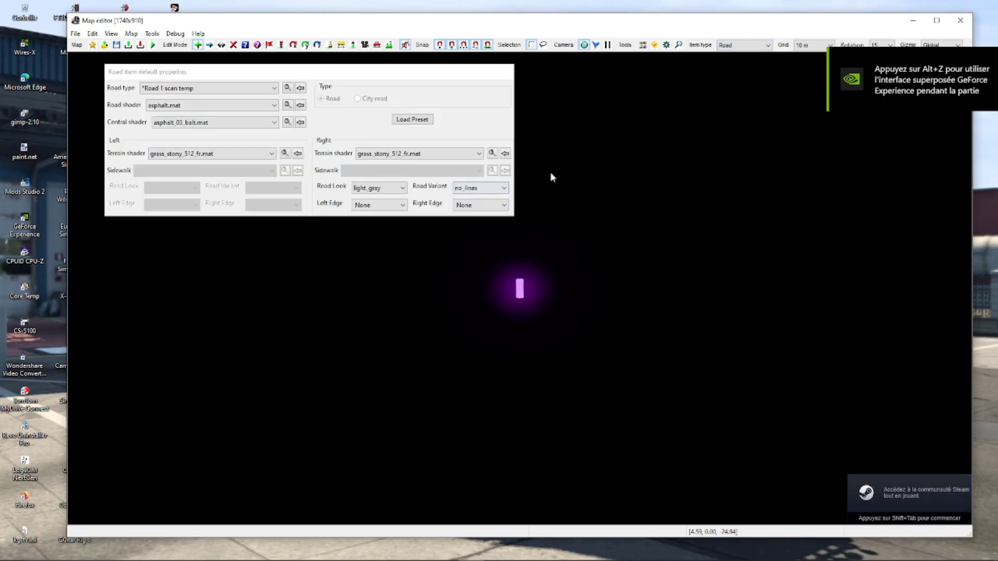
pyautogui.click(532, 144)
pyautogui.click(506, 427)
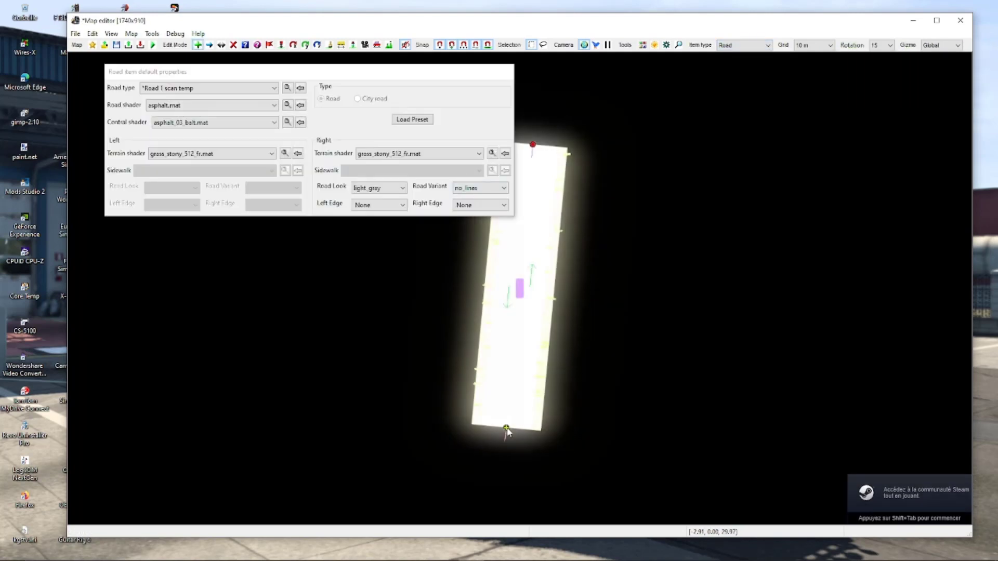
pyautogui.rightClick(507, 428)
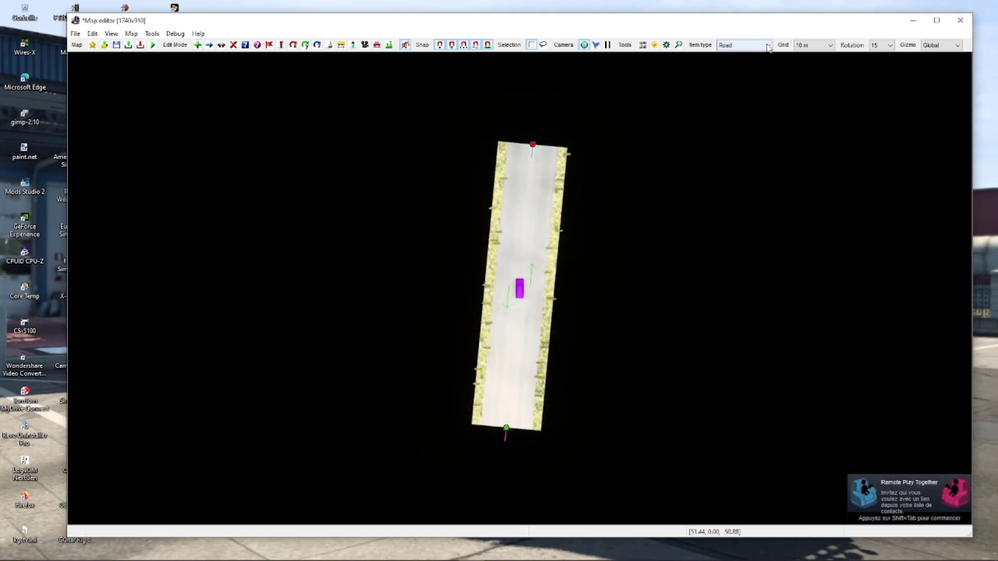
pyautogui.click(768, 46)
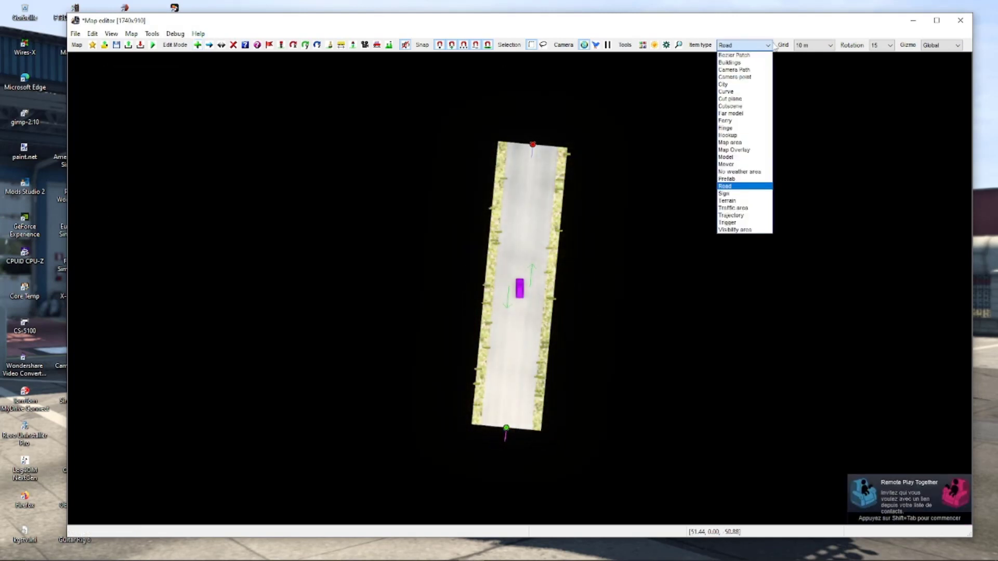
pyautogui.click(723, 158)
# Place one cube/cube.pmd model on the road and switch to the free 3D camera.
pyautogui.click(198, 45)
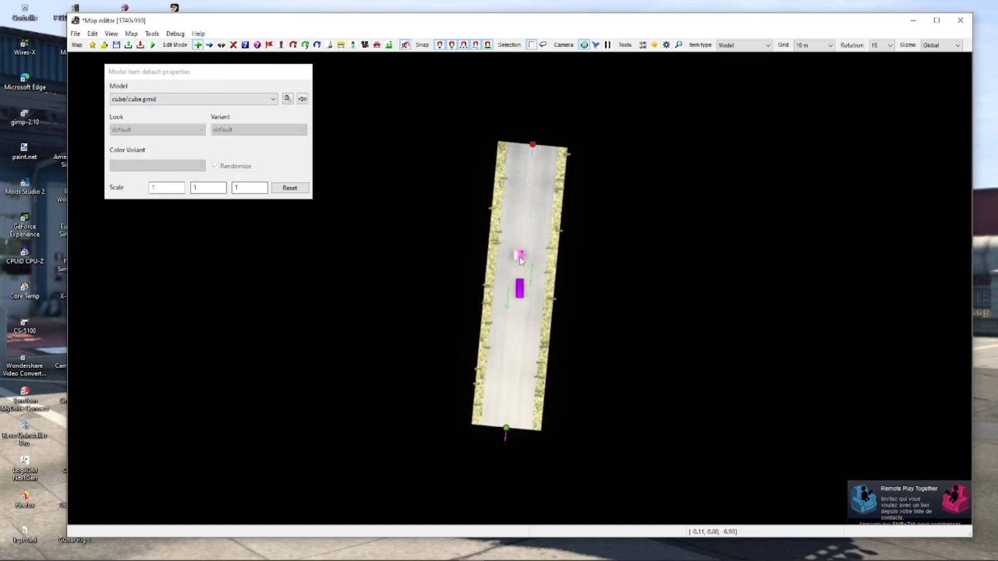
pyautogui.click(523, 260)
pyautogui.press('z')
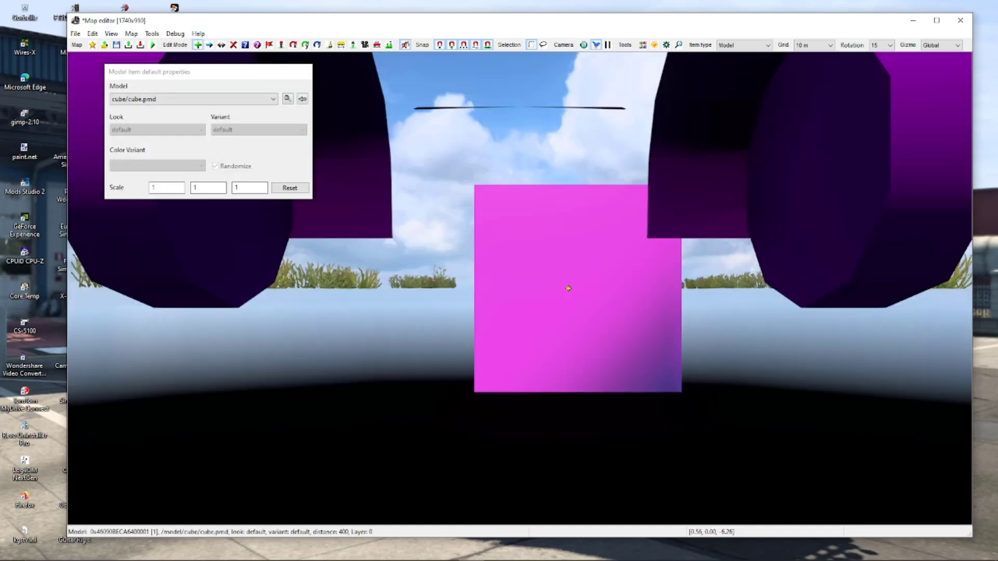
pyautogui.moveTo(528, 262)
pyautogui.mouseDown(button='right')
pyautogui.moveTo(490, 390)
pyautogui.moveTo(490, 218)
pyautogui.moveTo(490, 291)
pyautogui.moveTo(503, 326)
pyautogui.mouseUp(button='right')
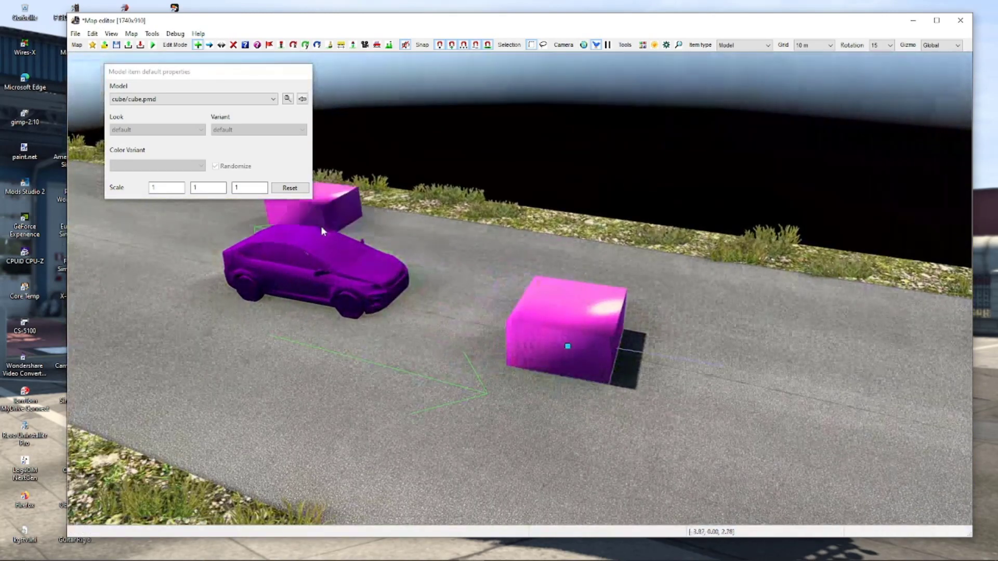
pyautogui.press('Escape')
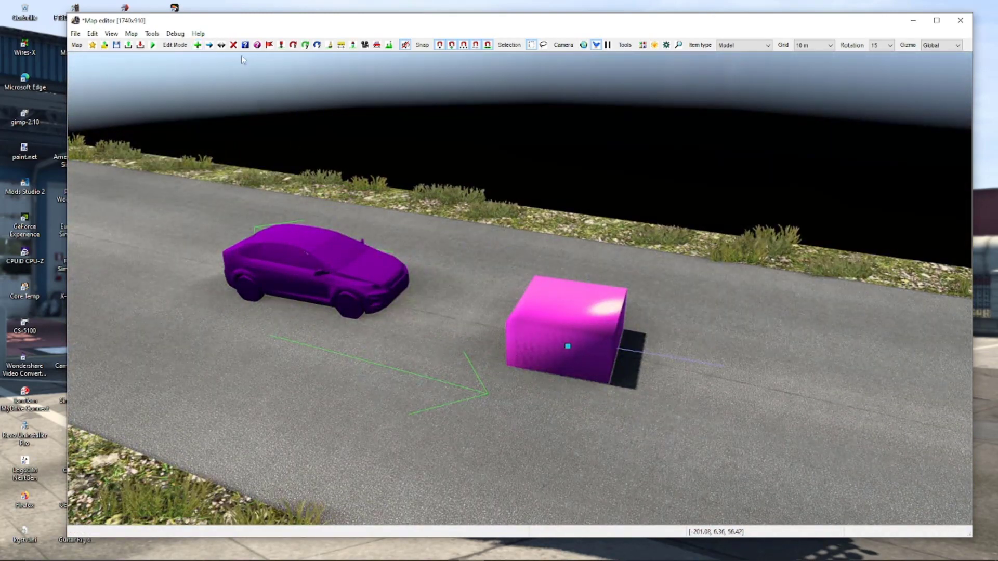
# Move the cube 0.91 along Y and rotate it about its vertical axis.
pyautogui.click(568, 349)
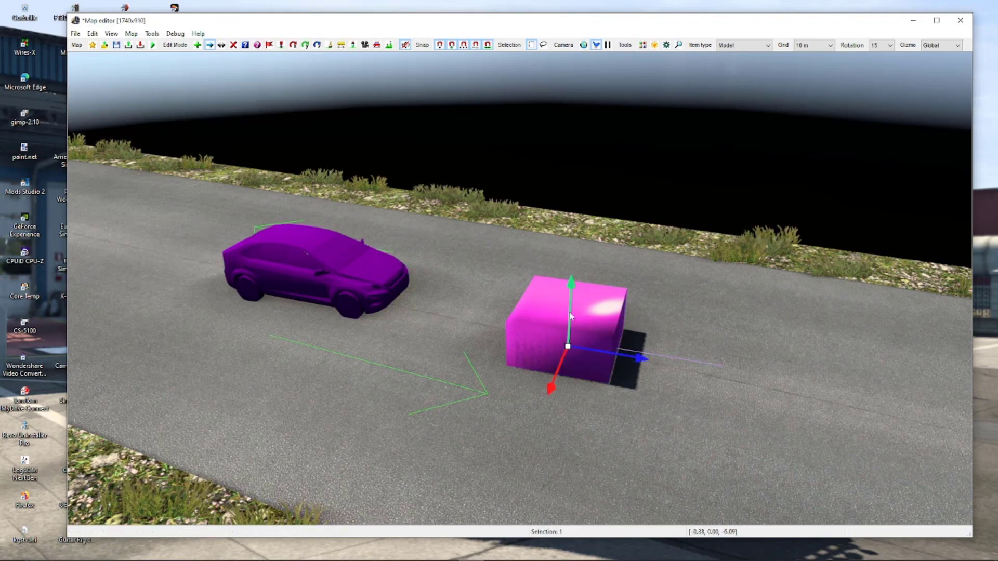
pyautogui.moveTo(572, 283); pyautogui.dragTo(584, 239)
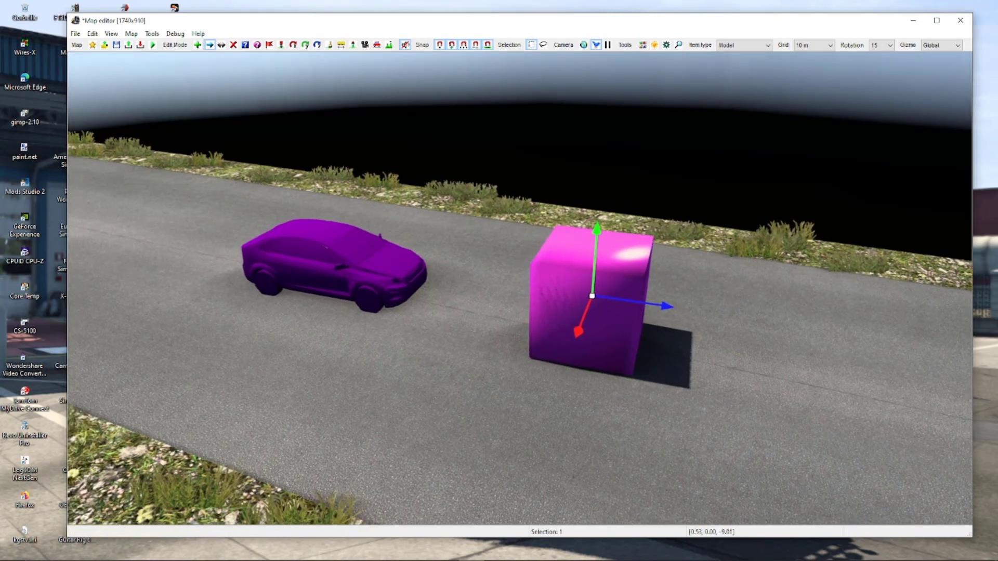
pyautogui.click(305, 45)
pyautogui.moveTo(552, 331)
pyautogui.mouseDown()
pyautogui.moveTo(561, 315)
pyautogui.moveTo(347, 310)
pyautogui.mouseUp()
pyautogui.moveTo(655, 332)
pyautogui.mouseDown()
pyautogui.moveTo(337, 300)
pyautogui.moveTo(497, 408)
pyautogui.mouseUp()
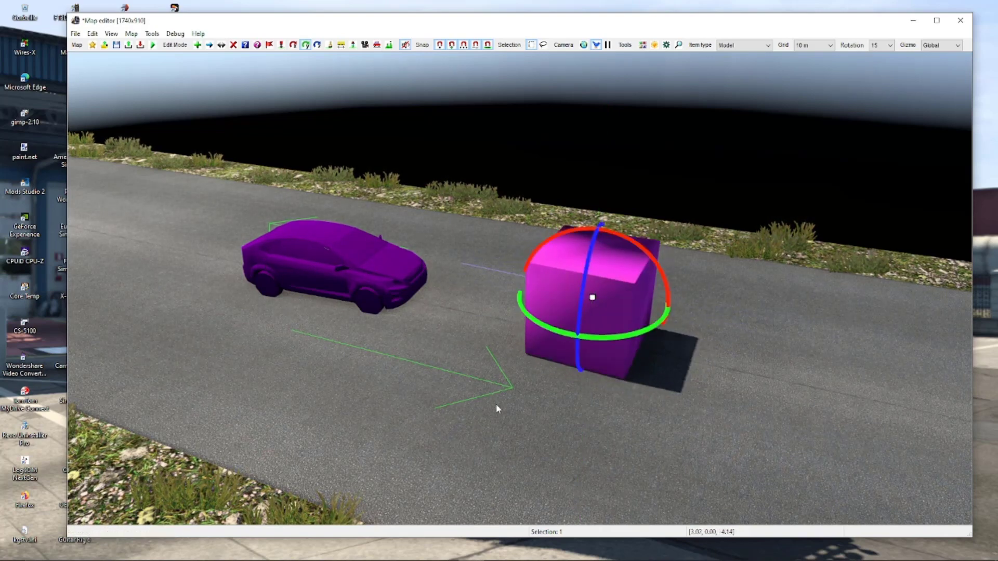
pyautogui.moveTo(753, 392); pyautogui.dragTo(728, 390, button='right')
# Deselect the cube and zoom and orbit the camera to view the whole road.
pyautogui.moveTo(526, 294); pyautogui.dragTo(521, 293, button='right')
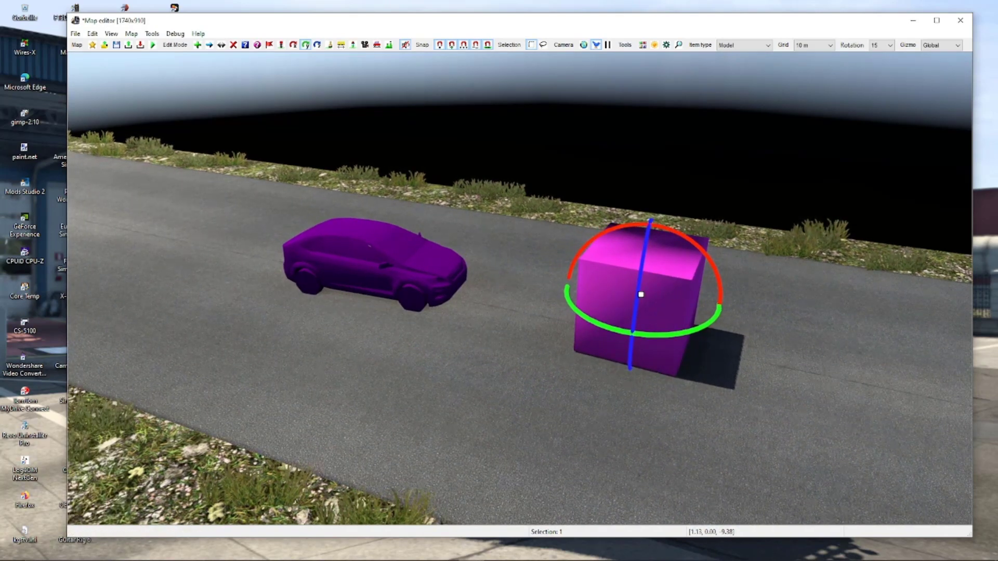
pyautogui.scroll(-5, 522, 292)
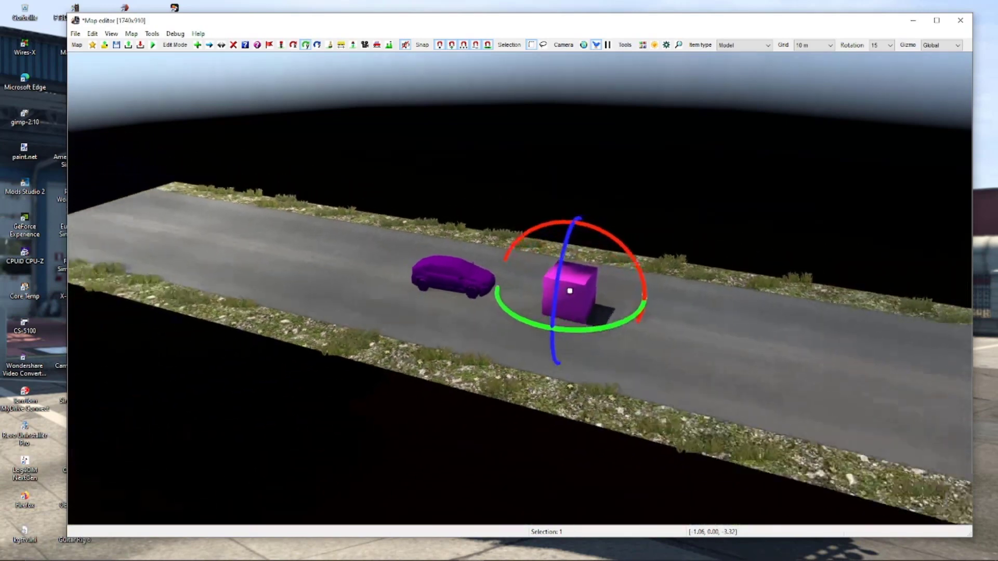
pyautogui.scroll(-5, 521, 292)
pyautogui.click(222, 45)
pyautogui.click(209, 45)
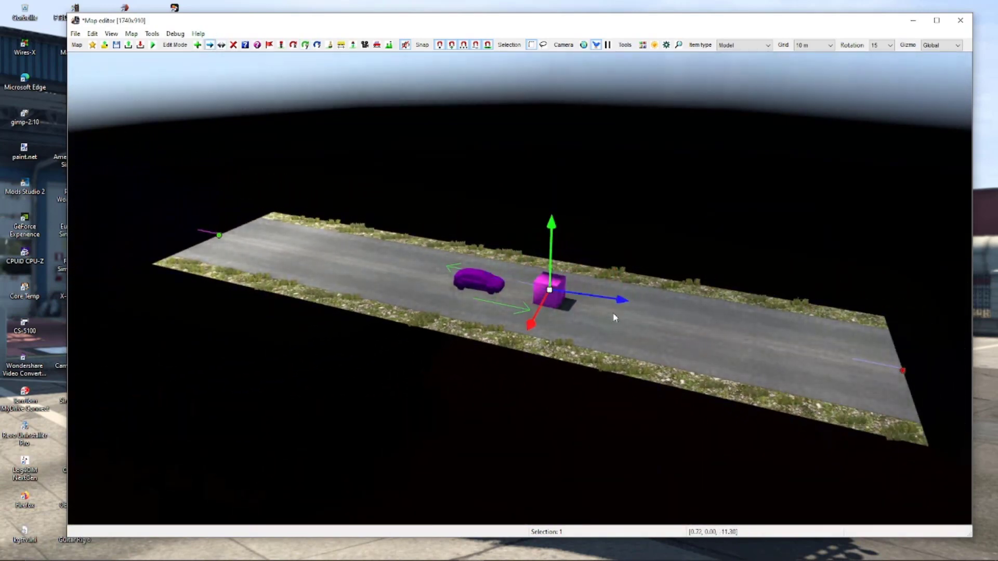
pyautogui.click(614, 322)
pyautogui.moveTo(661, 338); pyautogui.dragTo(646, 329, button='right')
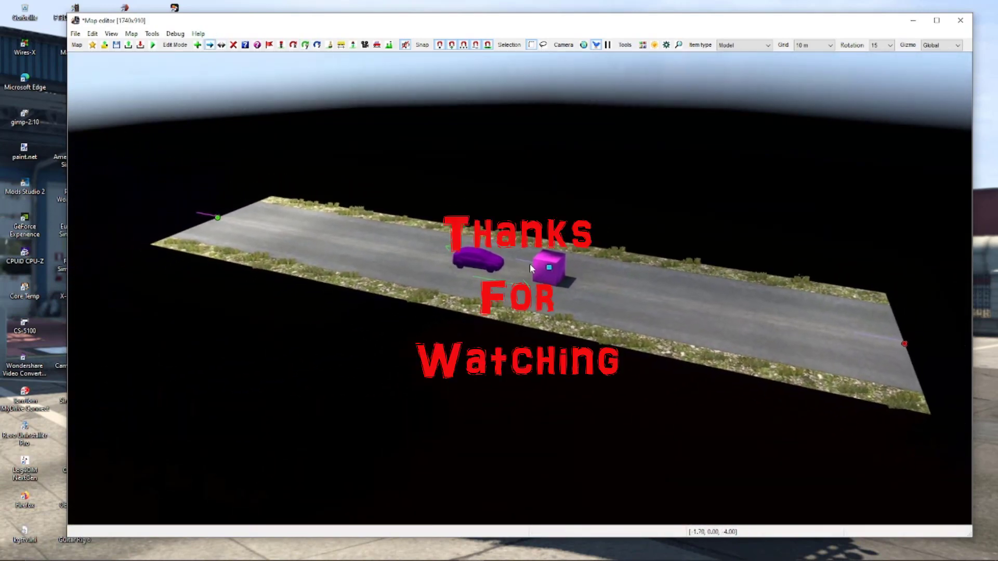